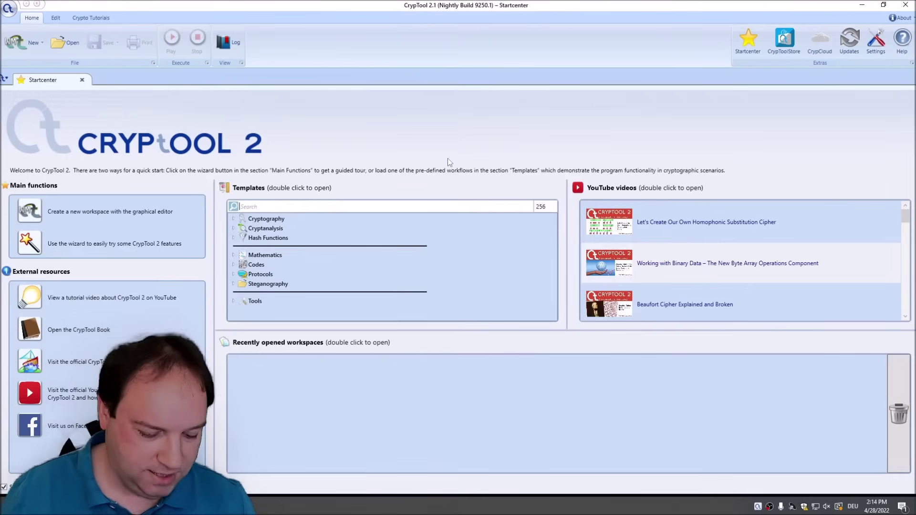
Step: Search the templates for "image hash" and open the ImageHash template
text(image hash)
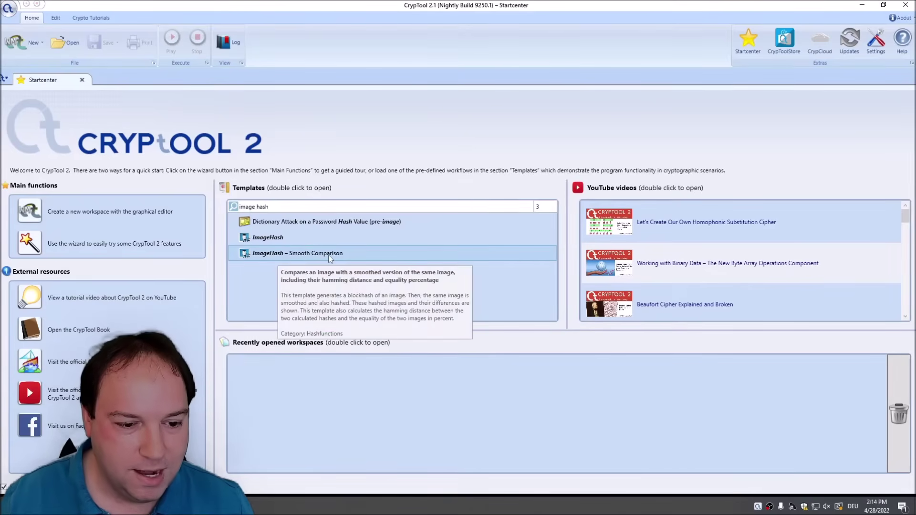
click(270, 240)
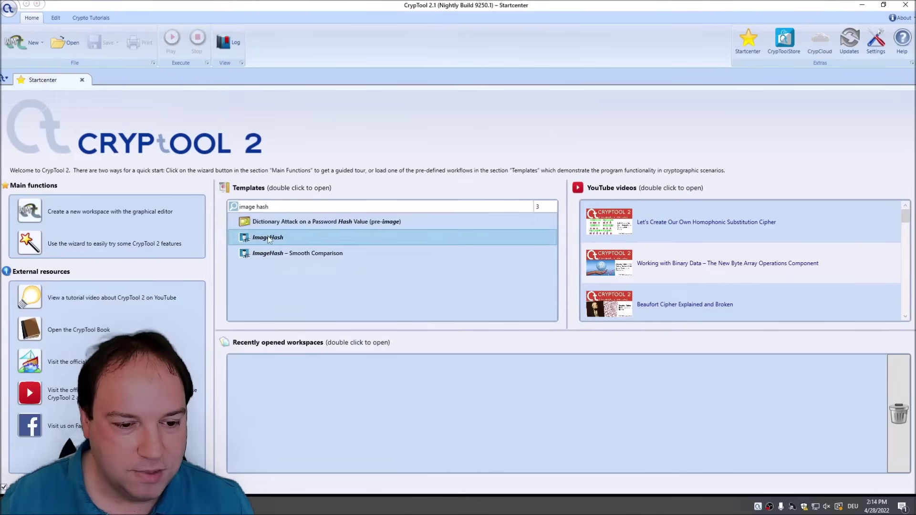
double_click(270, 238)
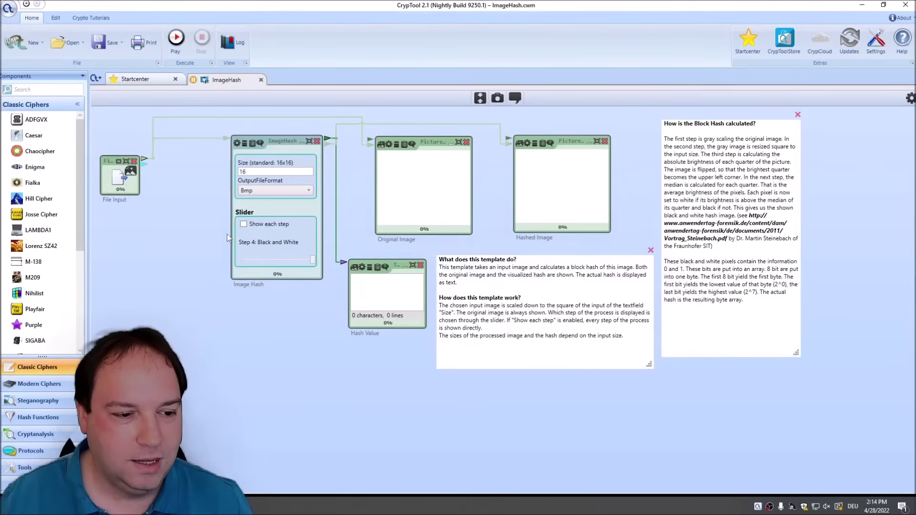
Step: Run the ImageHash workspace to calculate the block hash of its preset input image
click(137, 182)
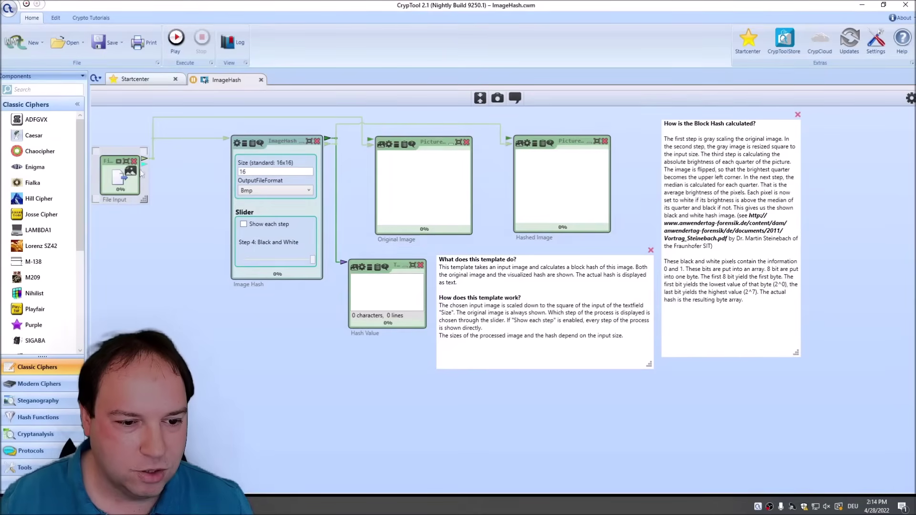
click(288, 146)
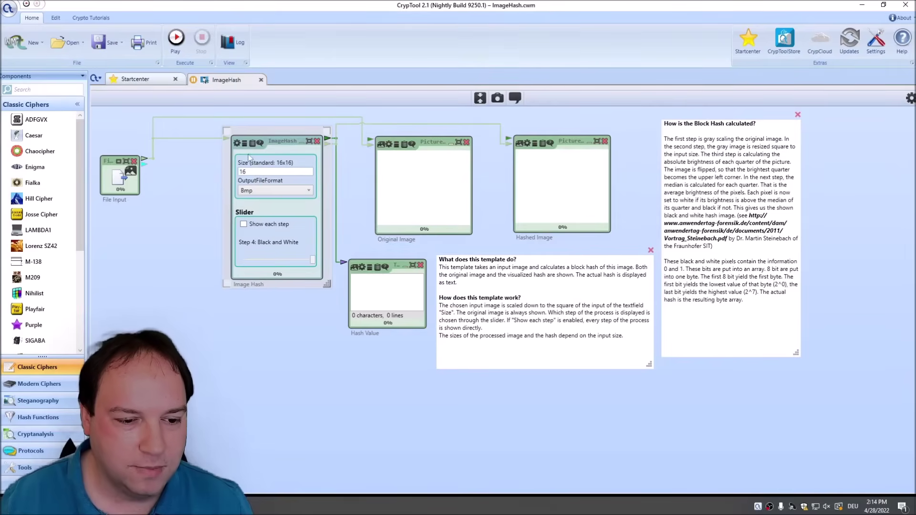
click(176, 40)
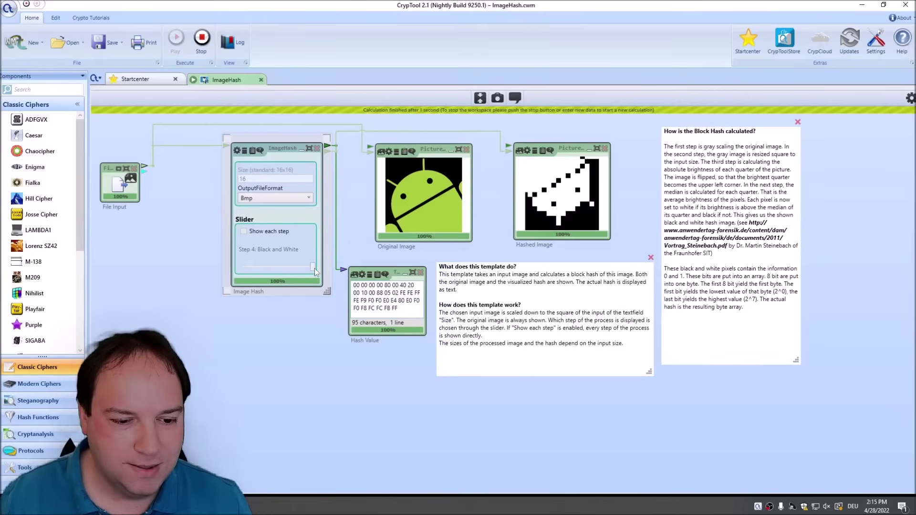
Step: Step the Image Hash component's display through Original Image, Gray scale, Resize, Flip and Black and White
drag(302, 268, 242, 268)
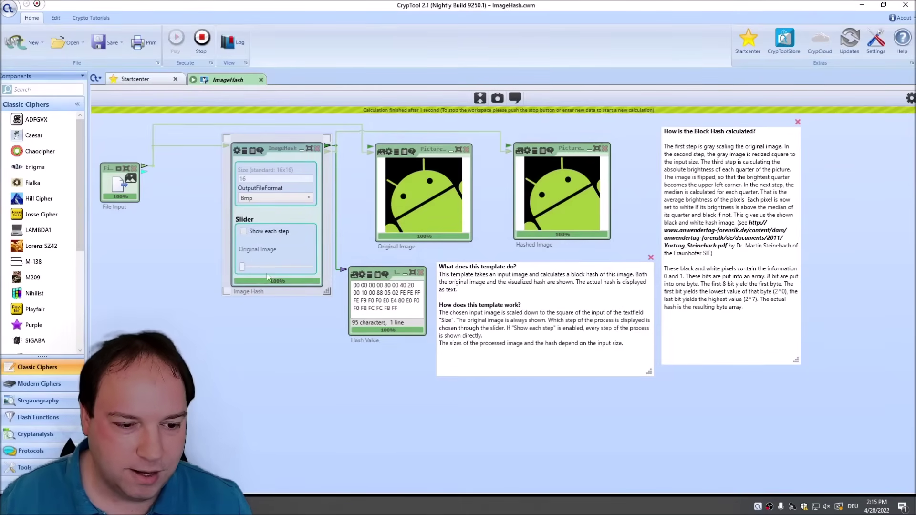
click(253, 268)
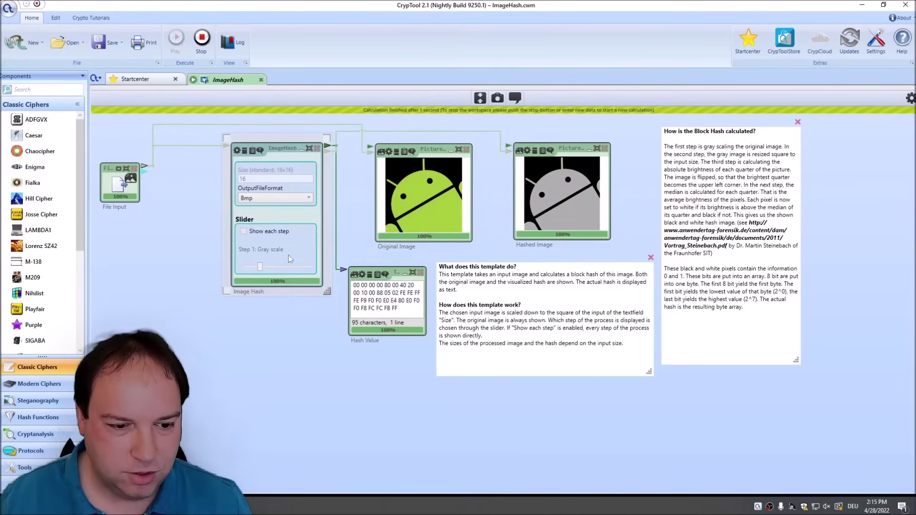
drag(261, 267, 279, 269)
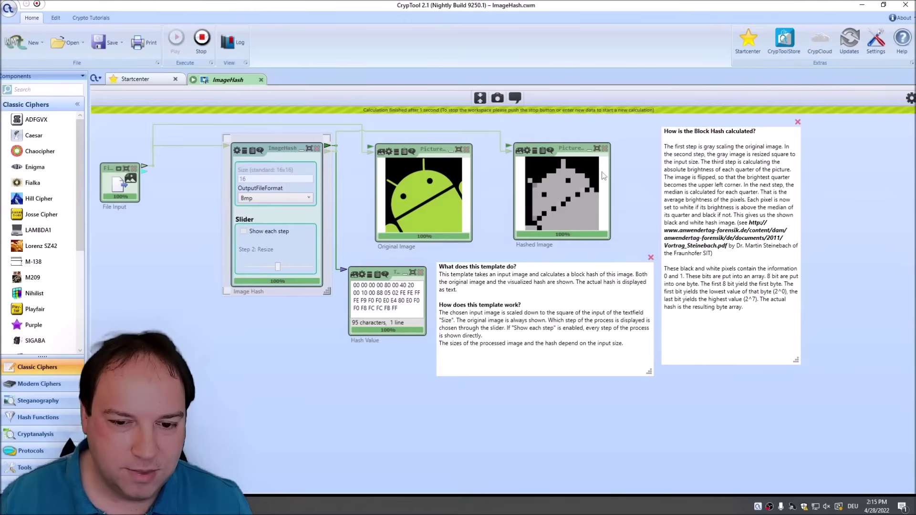
drag(279, 267, 295, 268)
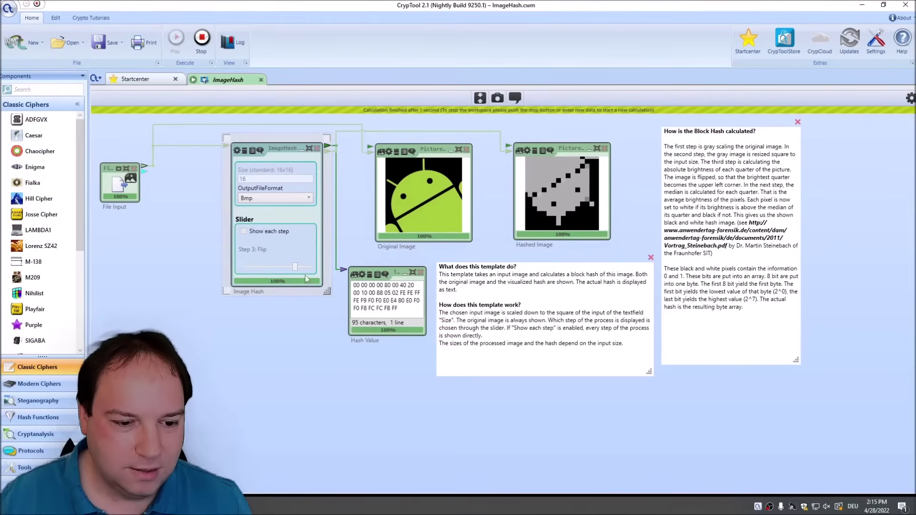
drag(295, 268, 312, 269)
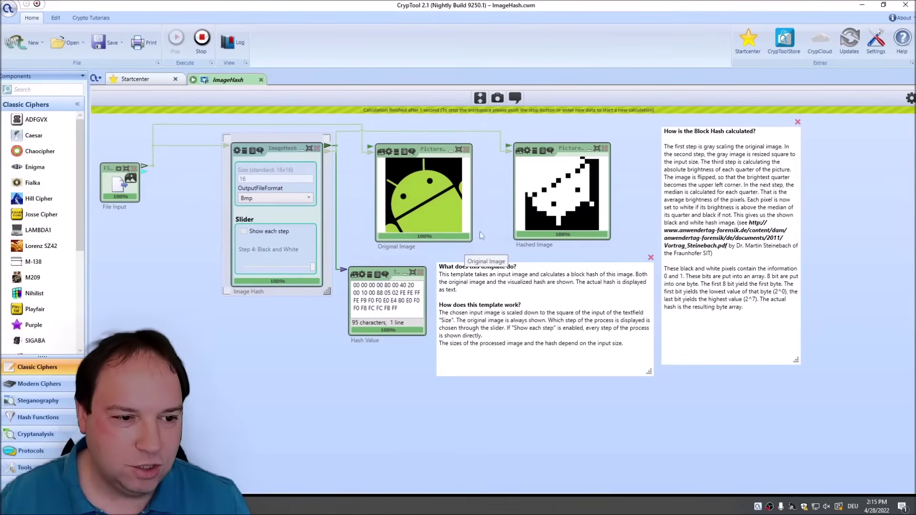
Step: Open the ImageHash – Smooth Comparison template and delete its description memo and the three background boxes
click(139, 80)
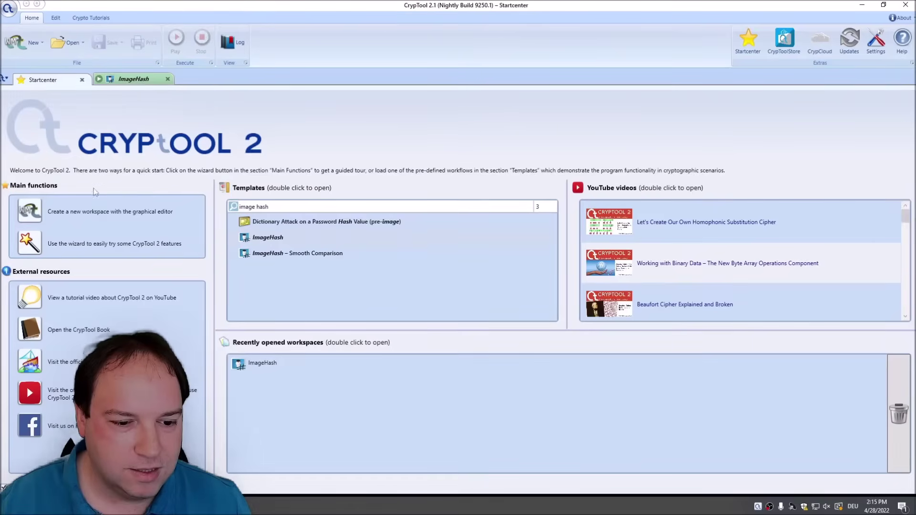
double_click(321, 254)
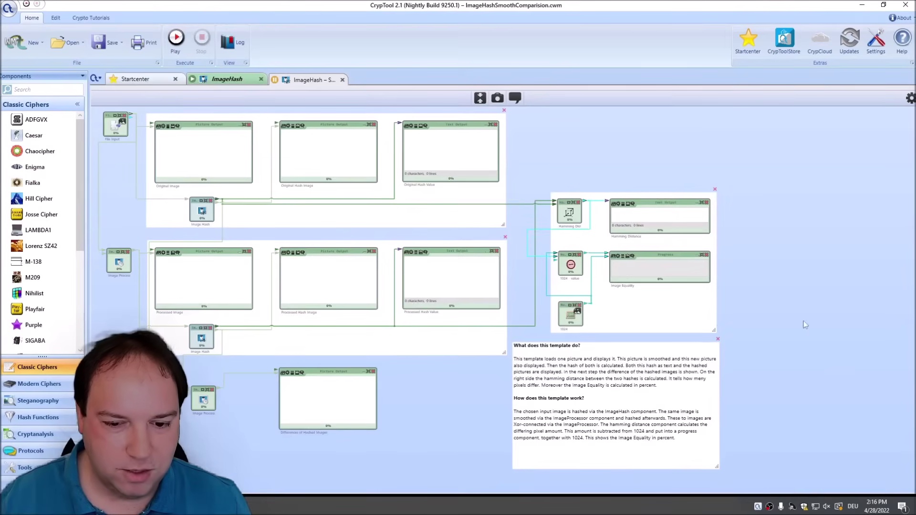
click(718, 341)
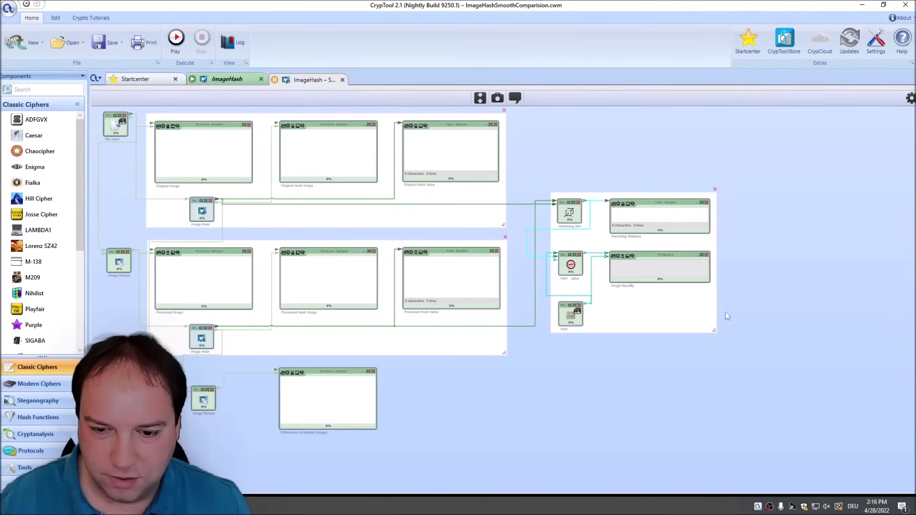
click(715, 189)
click(504, 110)
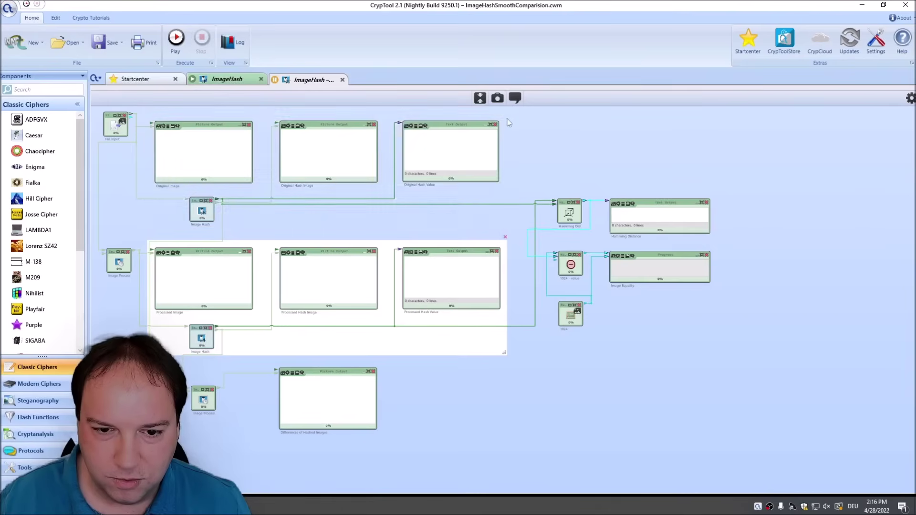
click(504, 238)
Step: Shift all components of the comparison workflow to the right together and run the workspace
drag(815, 465, 278, 104)
click(193, 188)
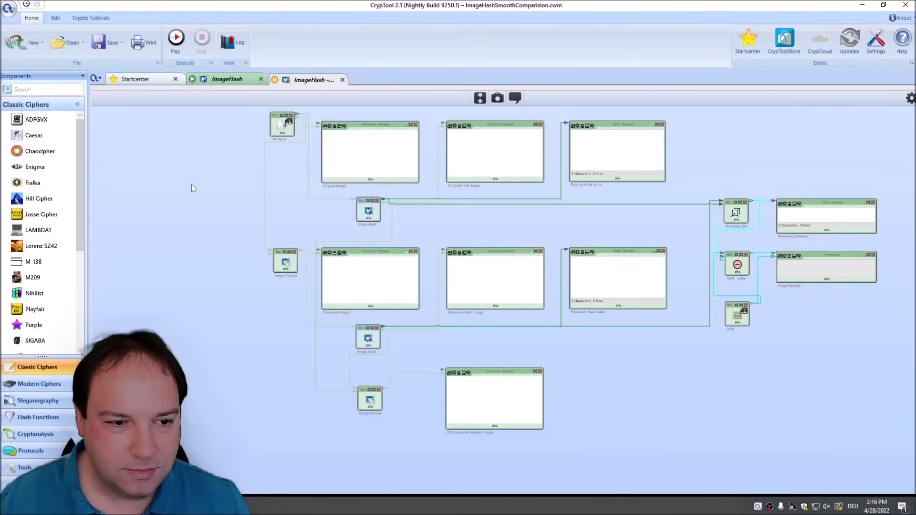
click(176, 44)
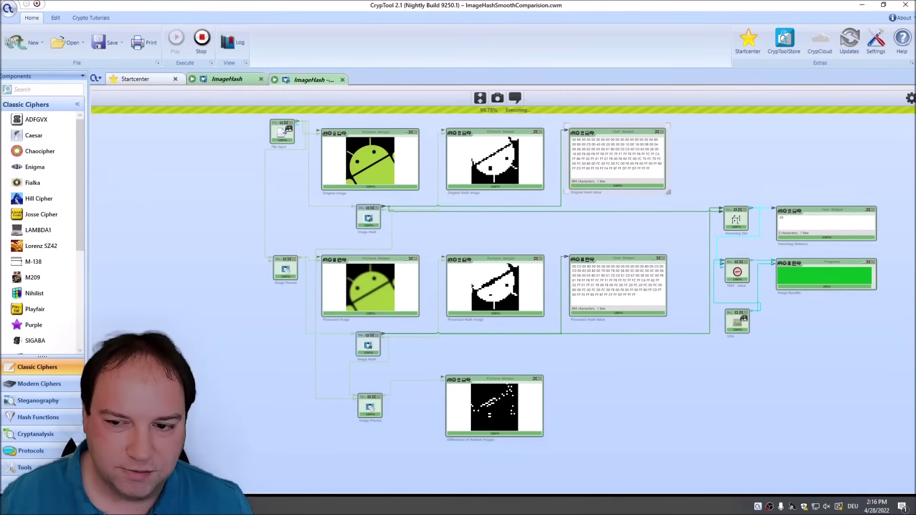
Step: Enable manual font settings for the Original Hash Value output and enlarge its font size
click(910, 98)
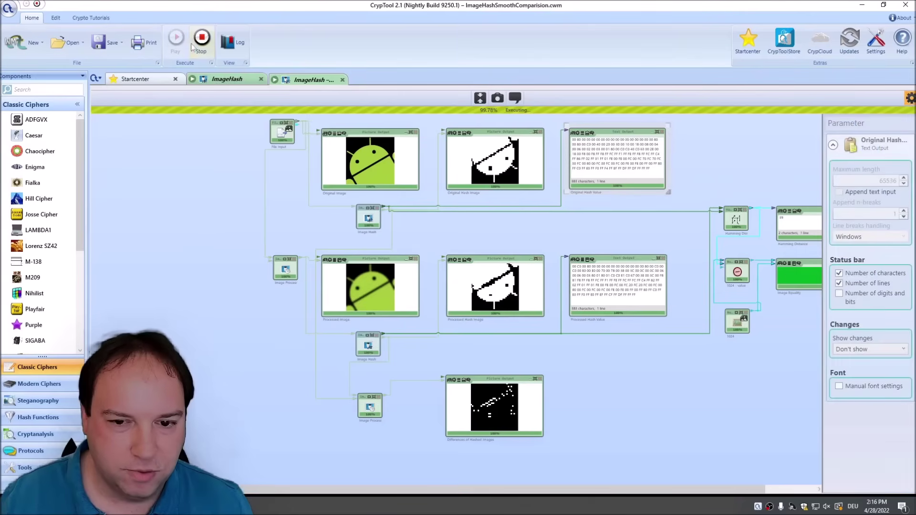
click(861, 393)
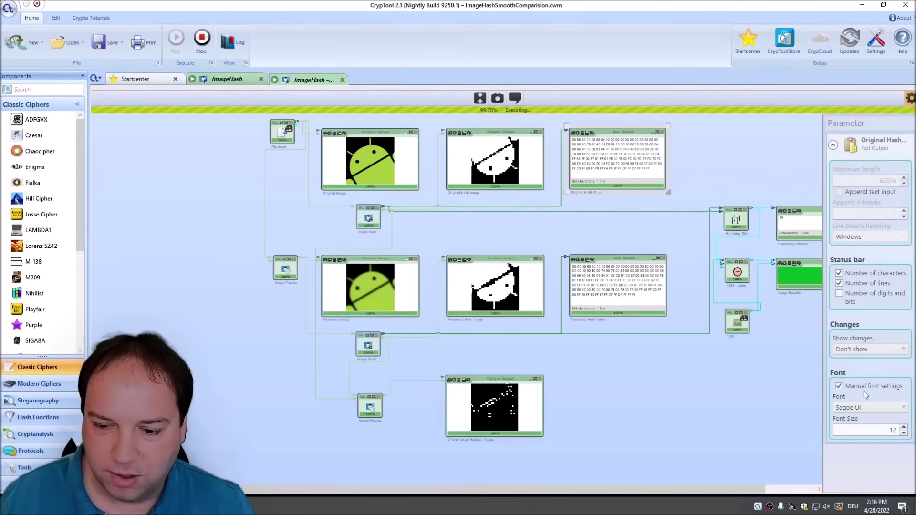
click(904, 428)
click(904, 427)
click(904, 427)
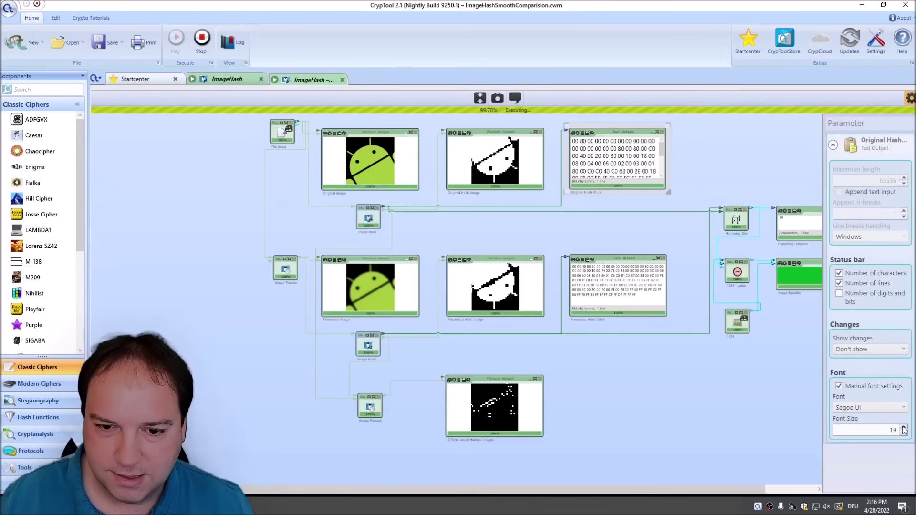
click(904, 427)
Step: Enable manual font settings for the Processed Hash Value output and enlarge its font size
click(612, 262)
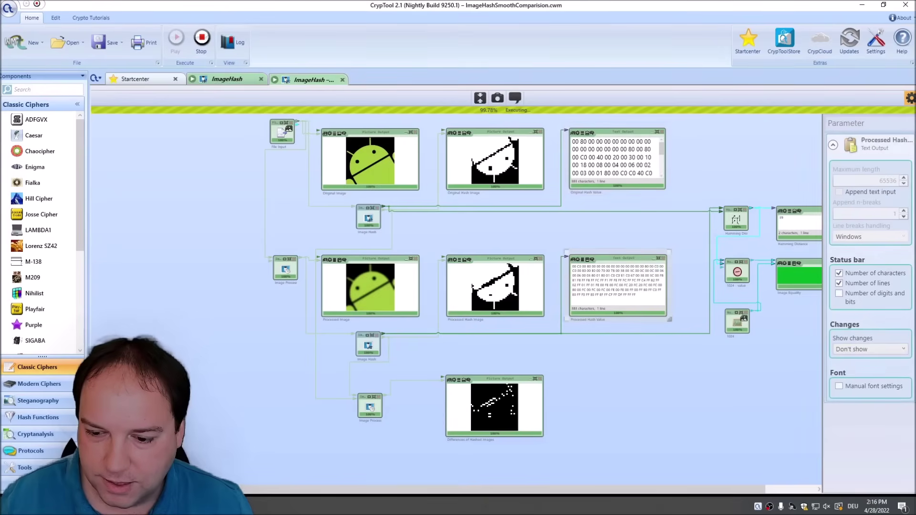
click(879, 387)
scroll(906, 429, up, 8)
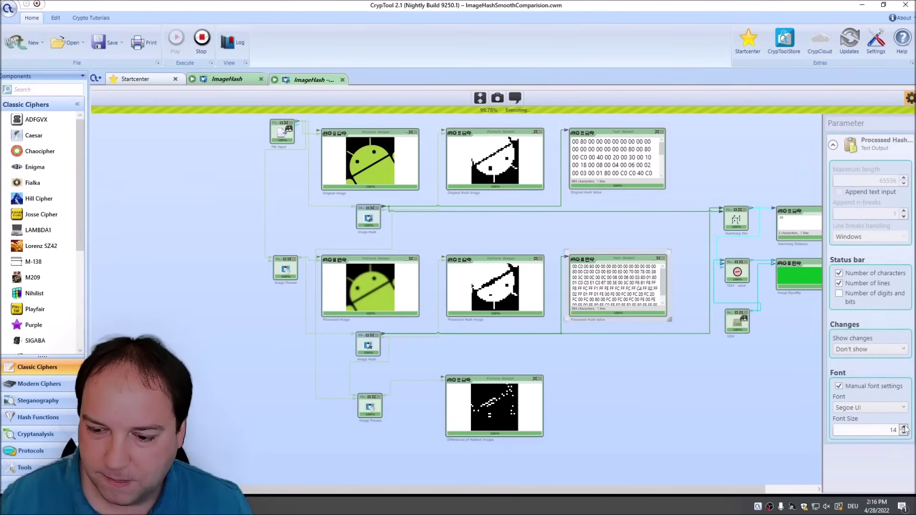
click(910, 99)
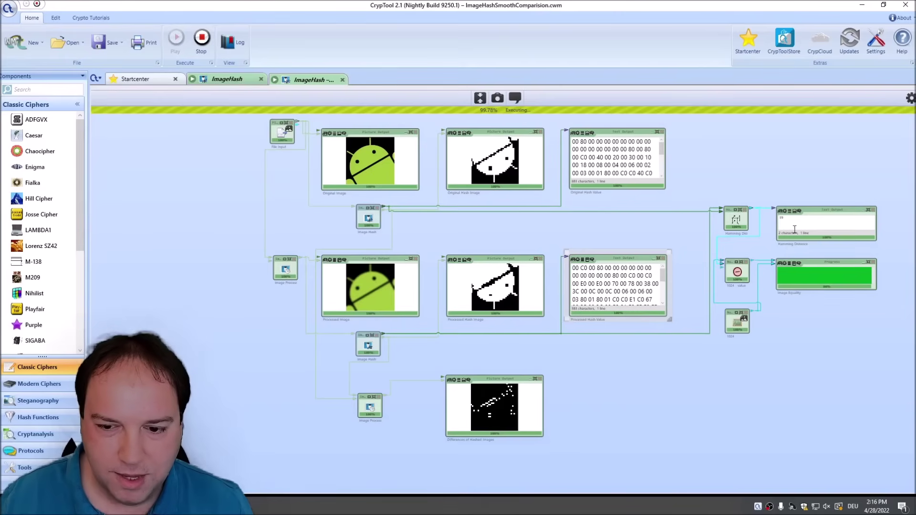
Step: Enable manual font settings for the Hamming Distance output and set its font size to 22
click(834, 217)
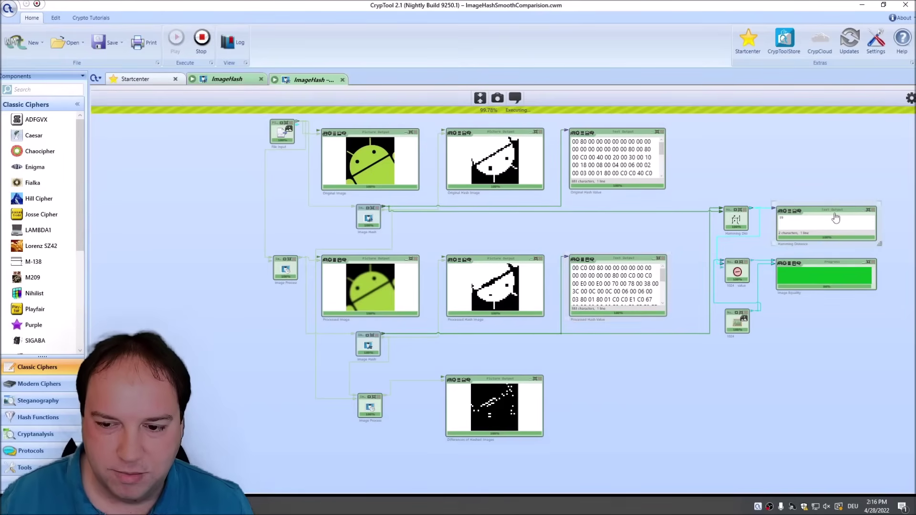
click(911, 98)
click(872, 387)
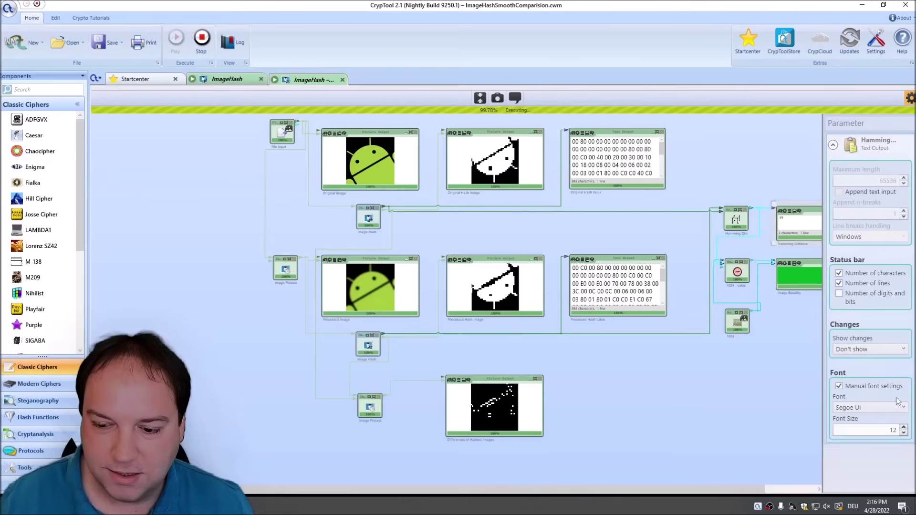
click(903, 427)
click(903, 428)
click(903, 428)
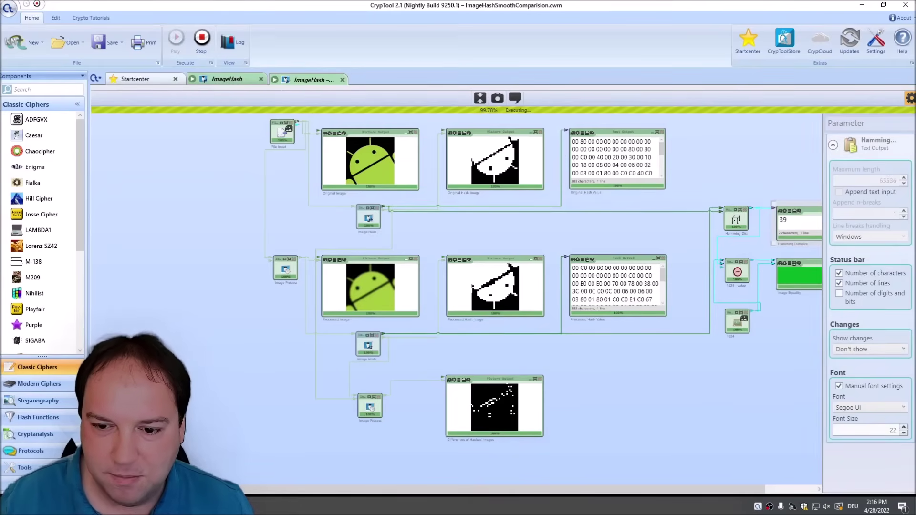
click(910, 98)
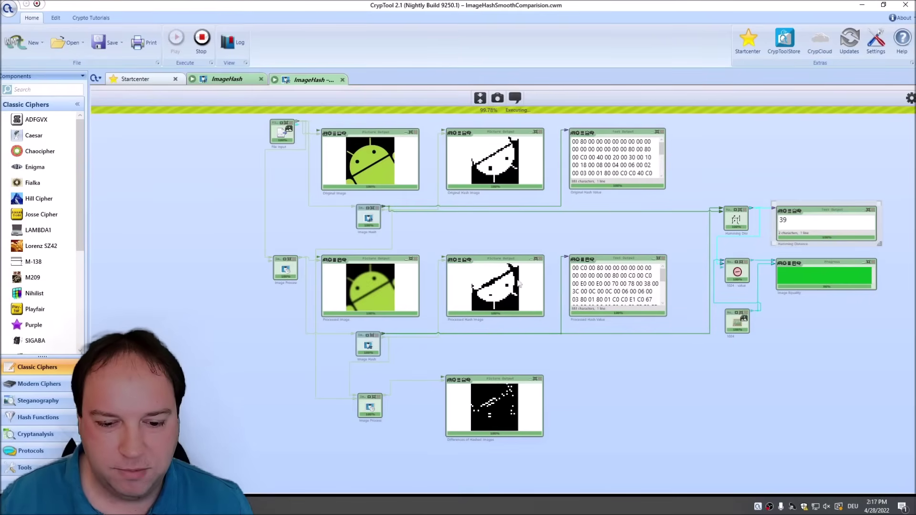
Step: Point out the 1024 input and subtraction components, and slightly enlarge the Image Equality progress display
click(737, 325)
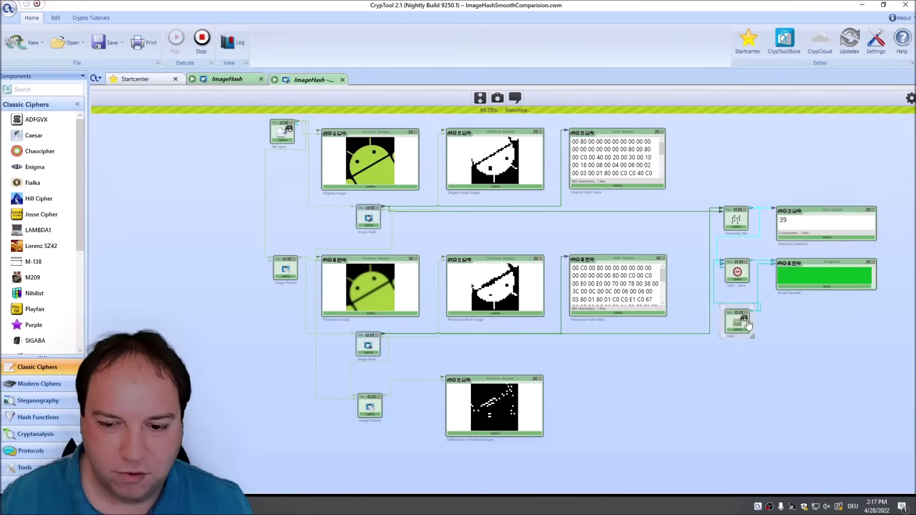
click(737, 274)
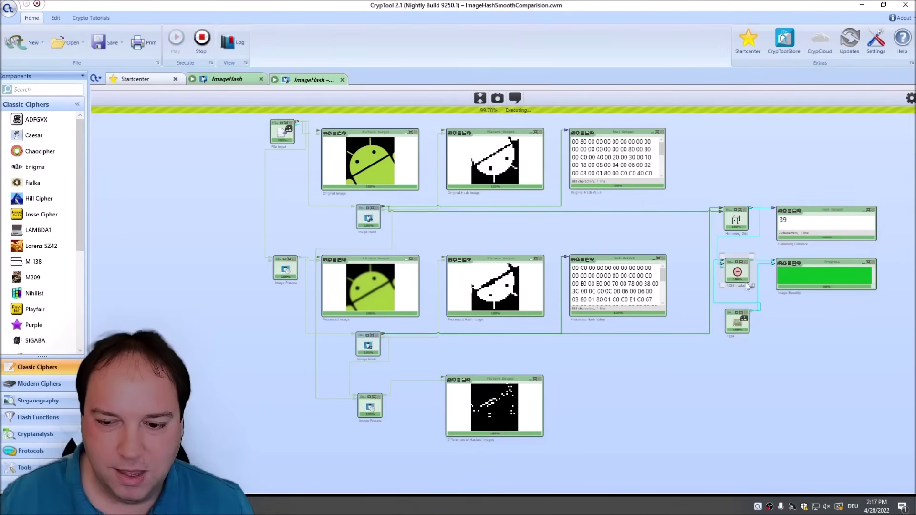
click(826, 269)
drag(881, 292, 890, 301)
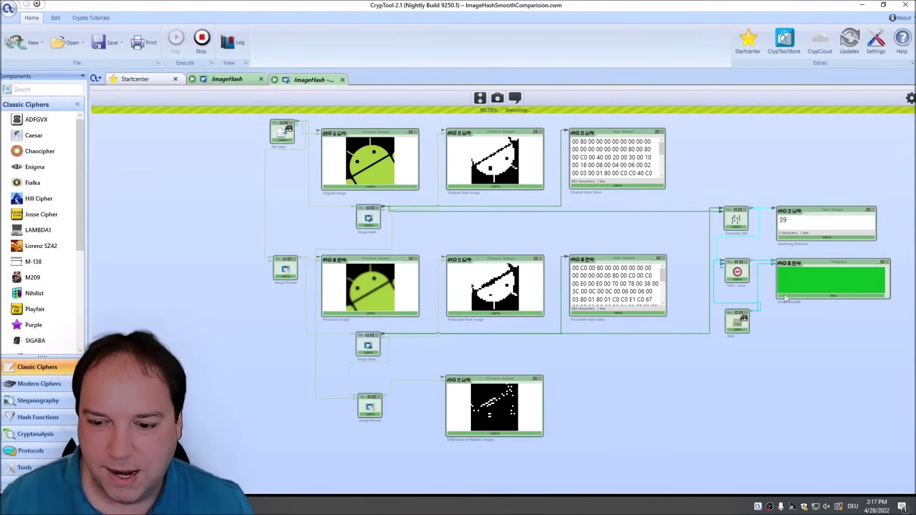
Step: Set the Smooth value of the Image Processor feeding the processed image to 310 and rerun the workspace
click(202, 38)
click(285, 263)
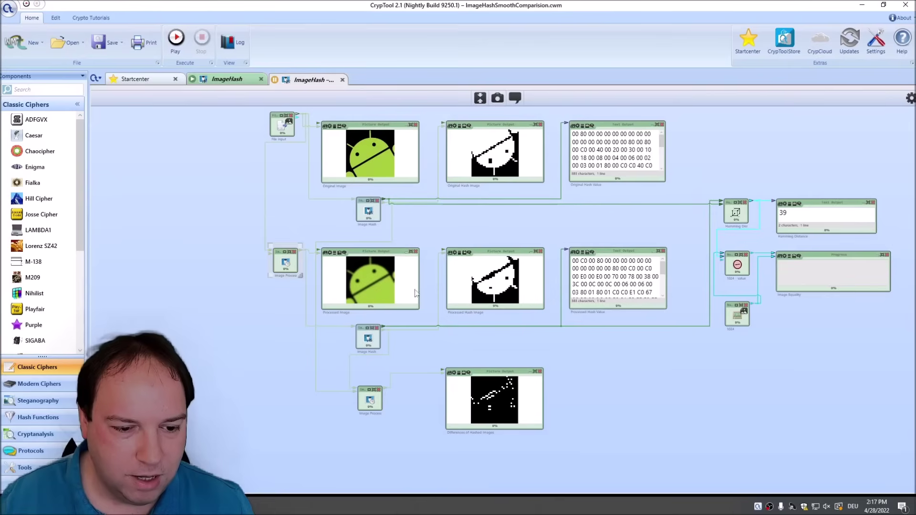
click(911, 98)
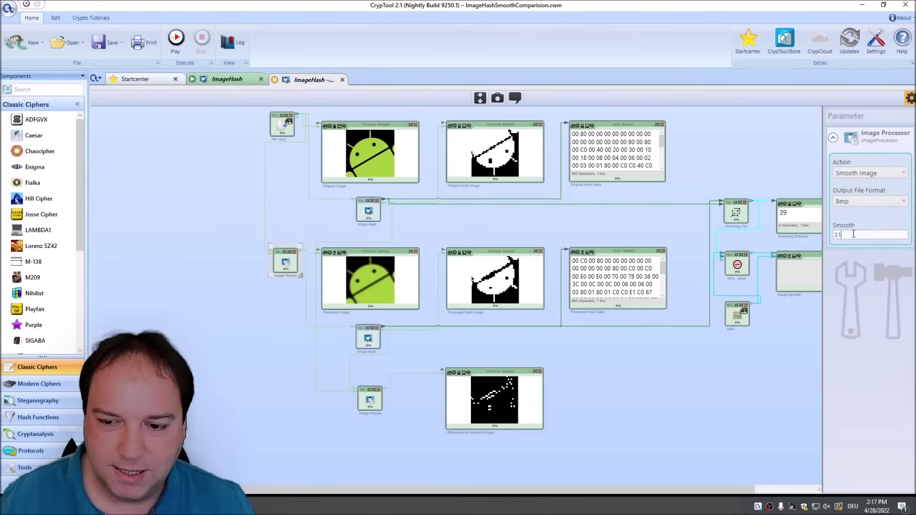
text(0)
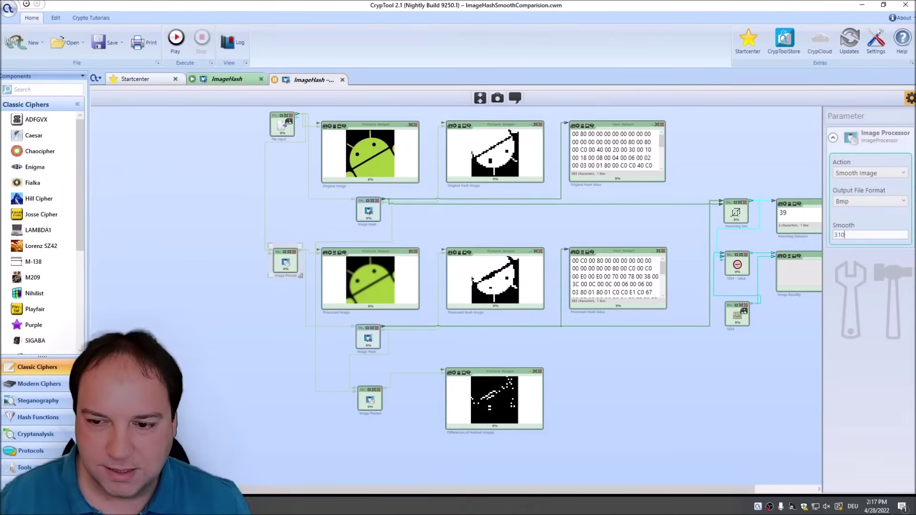
click(911, 98)
click(175, 46)
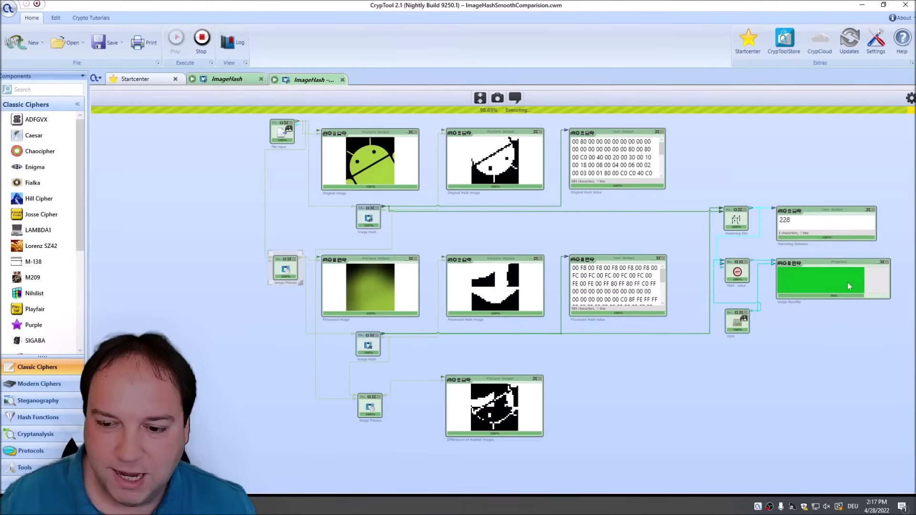
click(368, 265)
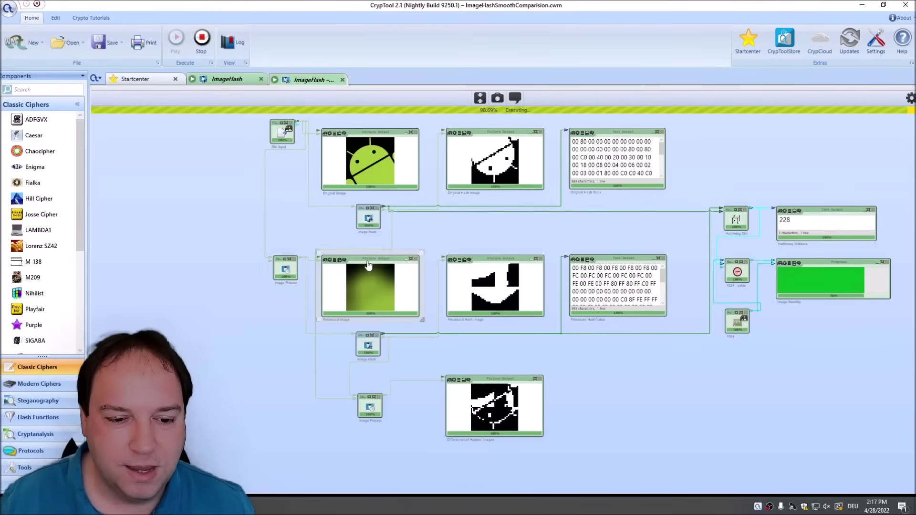
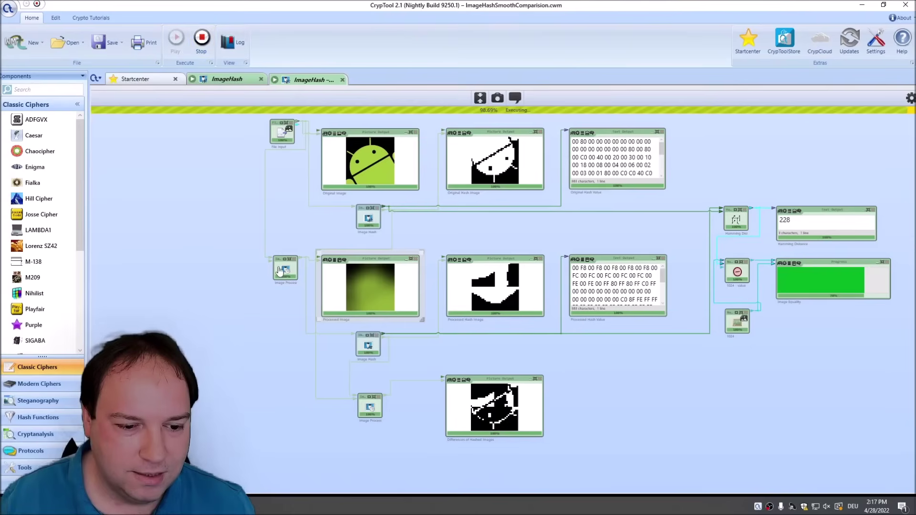
Step: Set the Smooth value of the Image Processor feeding the processed image to 150 and rerun the workspace
click(201, 42)
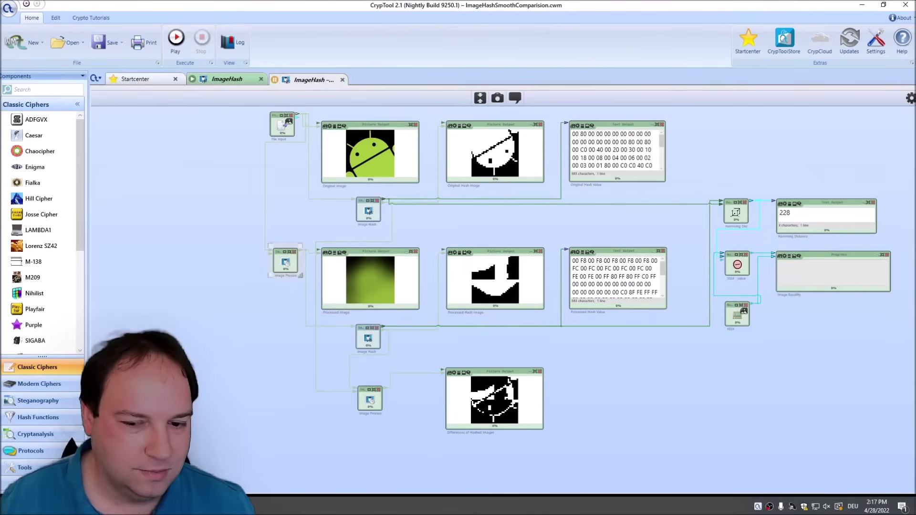
click(911, 98)
double_click(855, 233)
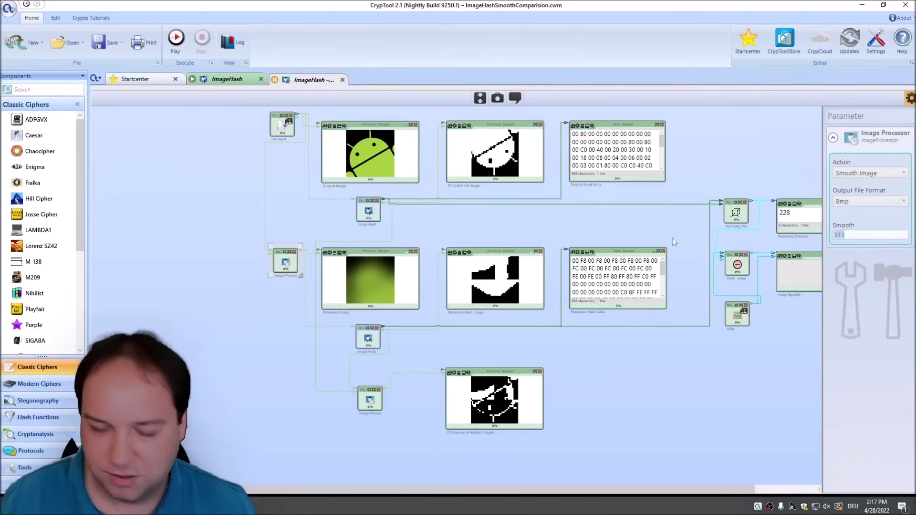
text(150)
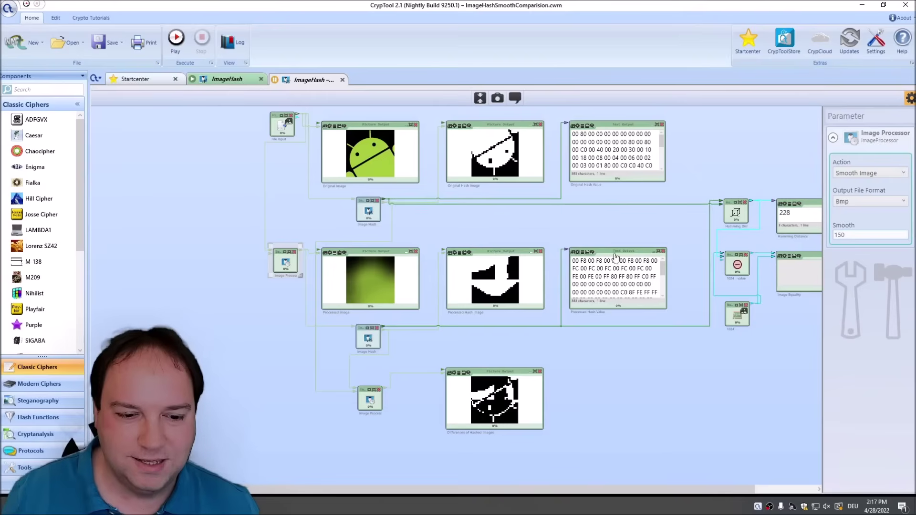
click(179, 46)
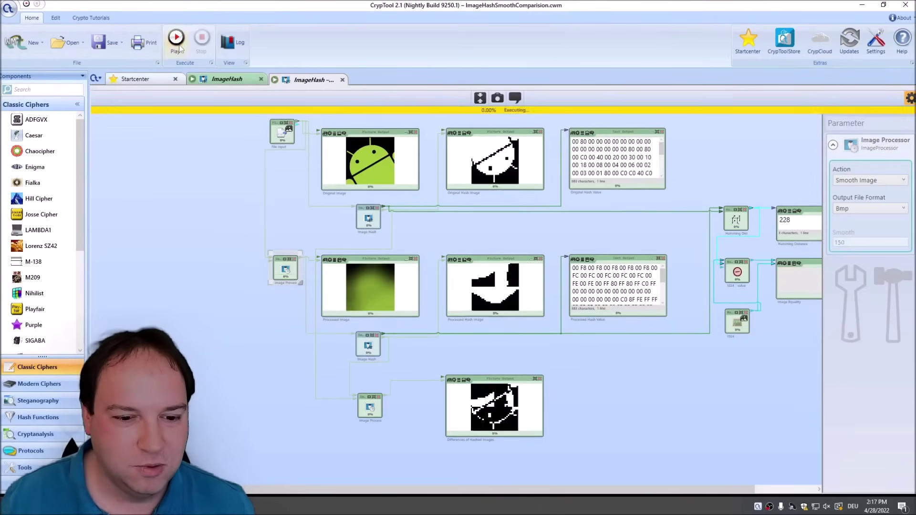
Step: Set the same Image Processor's Smooth value to 51, rerun the workspace and hide the parameter settings
click(202, 39)
click(850, 235)
key(F5)
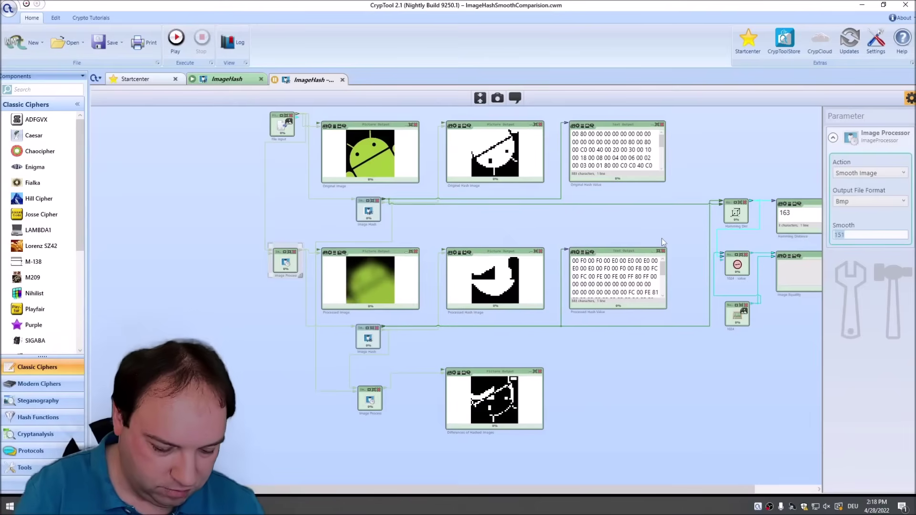
click(176, 39)
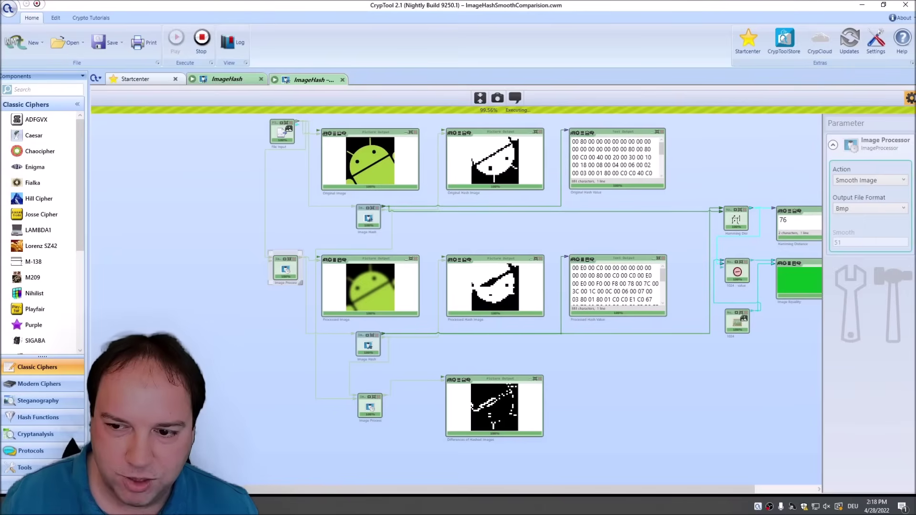
click(910, 98)
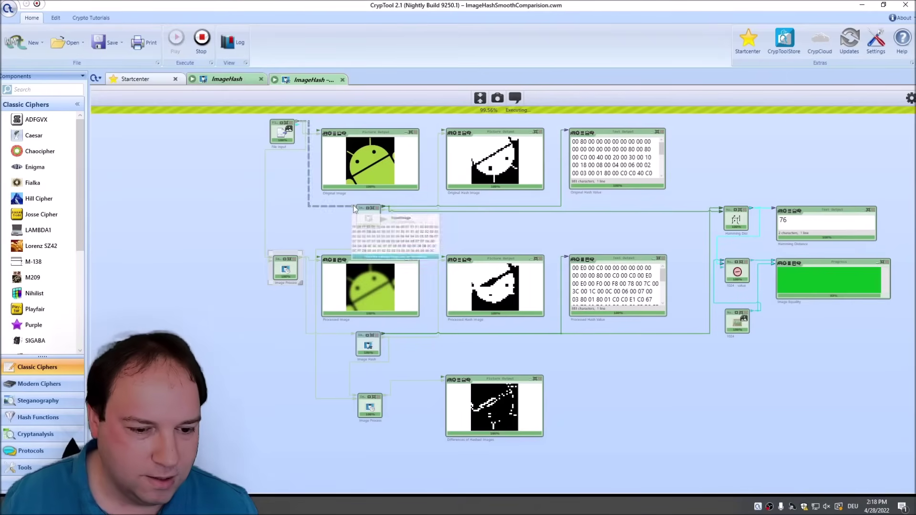
Step: Launch Paint with a blank canvas
key(super)
text(mspaint)
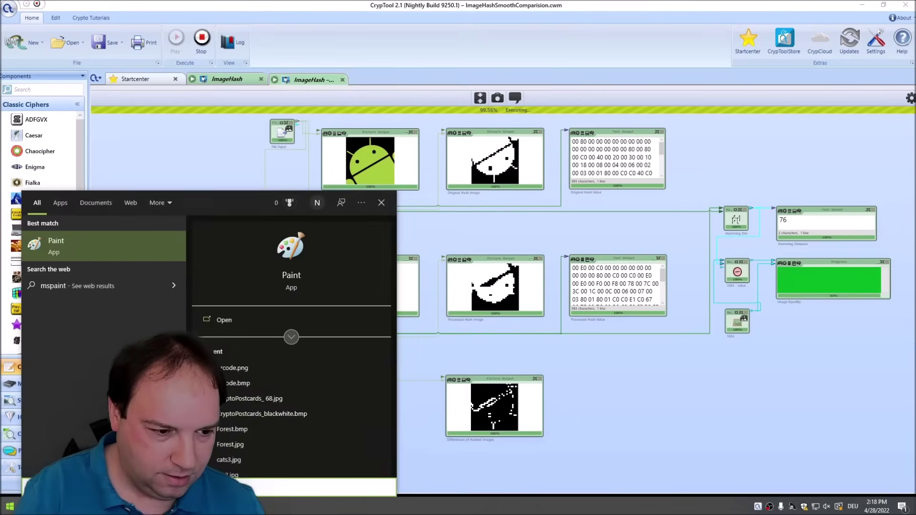
key(Return)
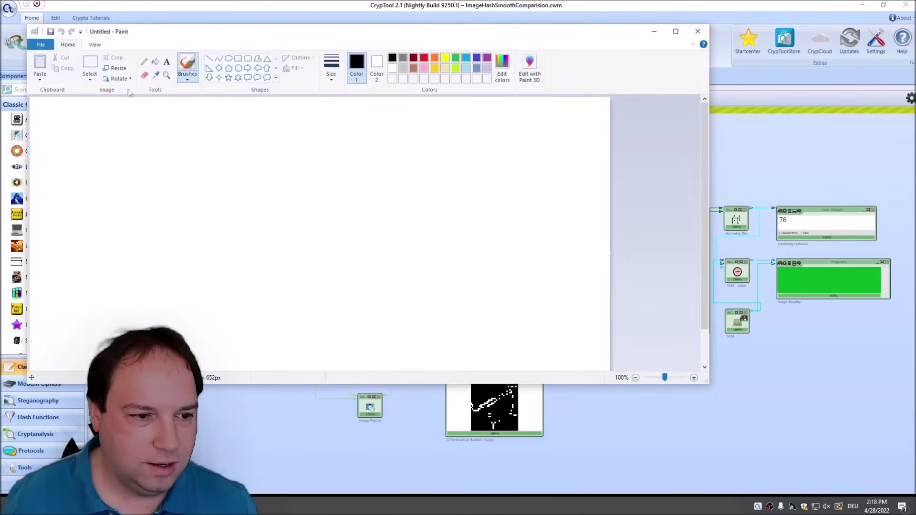
click(41, 44)
click(58, 81)
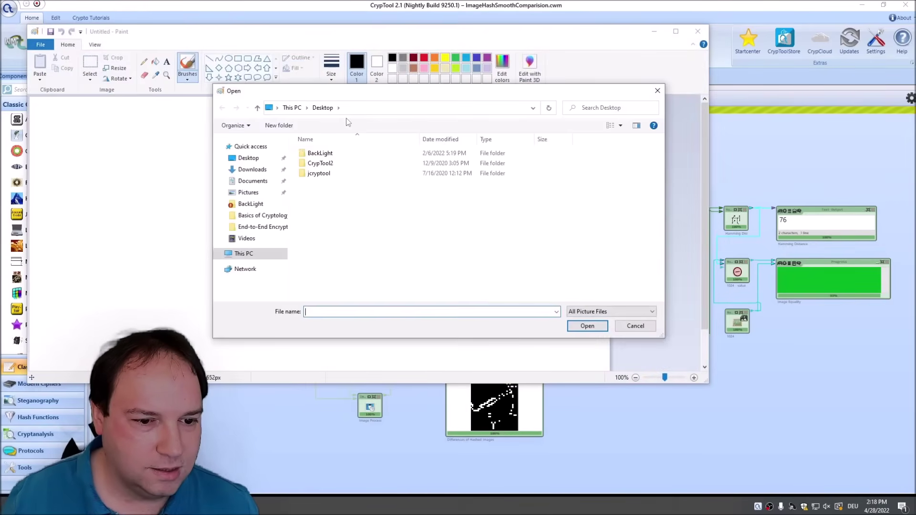
click(248, 193)
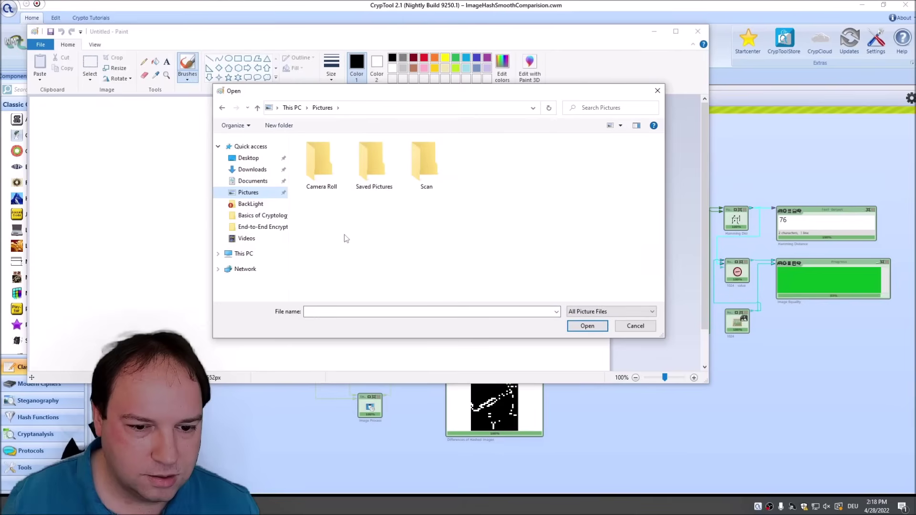
key(Escape)
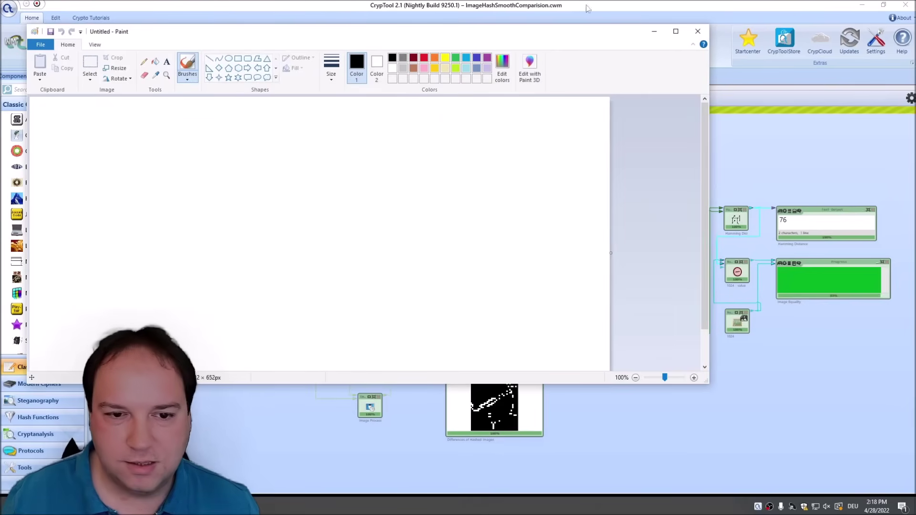
Step: Capture the screen showing the CrypTool 2 workspace and paste the screenshot into the blank Paint image
click(654, 31)
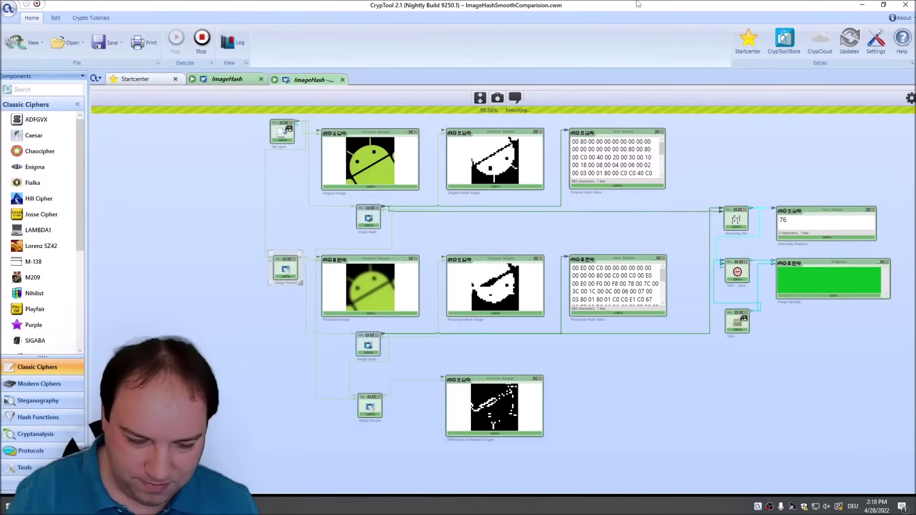
key(alt+Tab)
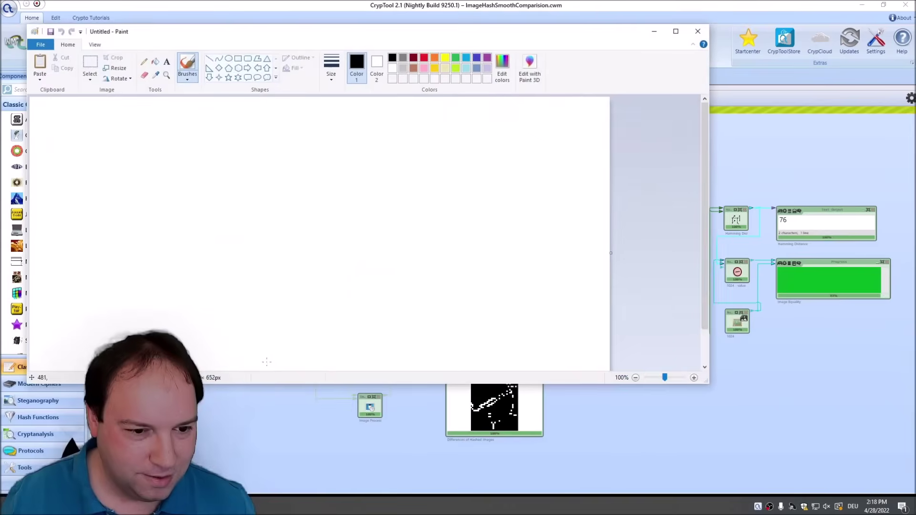
key(ctrl+v)
Step: Save the pasted screenshot on the Desktop as original.png
key(ctrl+s)
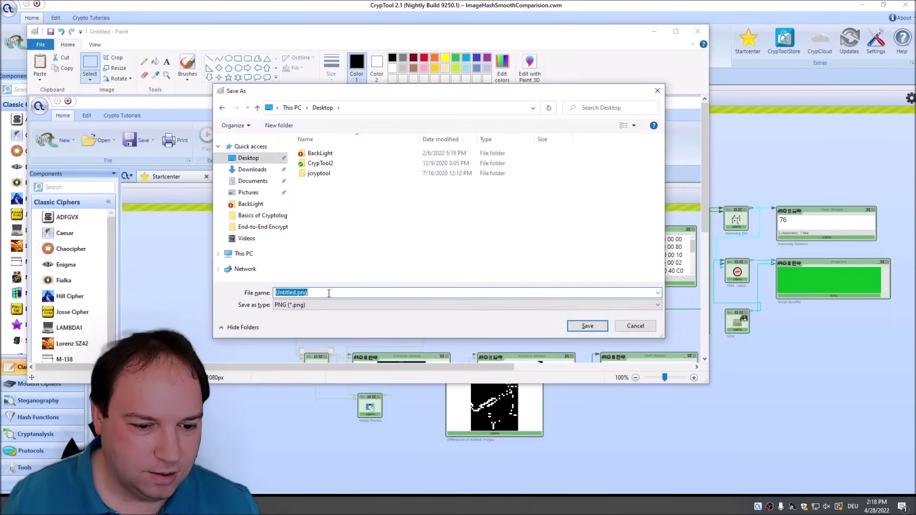
text(original)
key(Return)
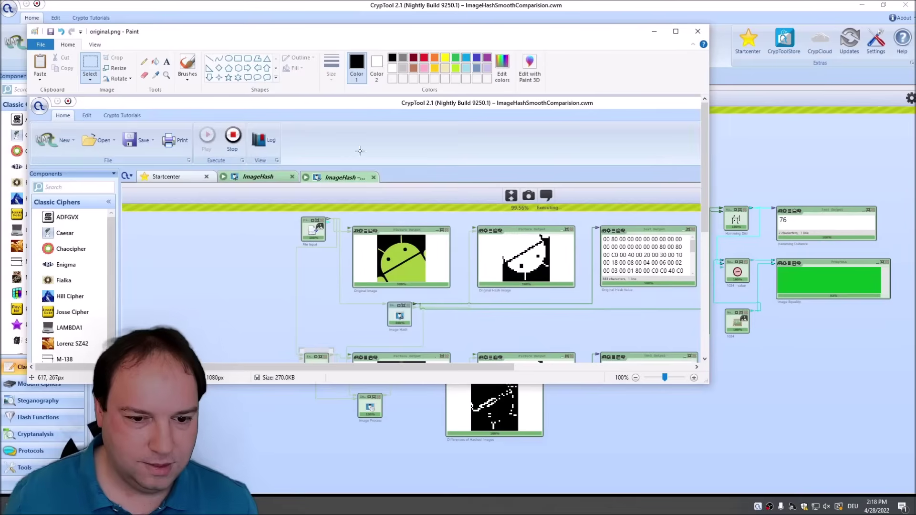
Step: Write "Hello World" in red freehand across the screenshot with the Pencil at its thickest line size, in a maximized Paint window
click(675, 31)
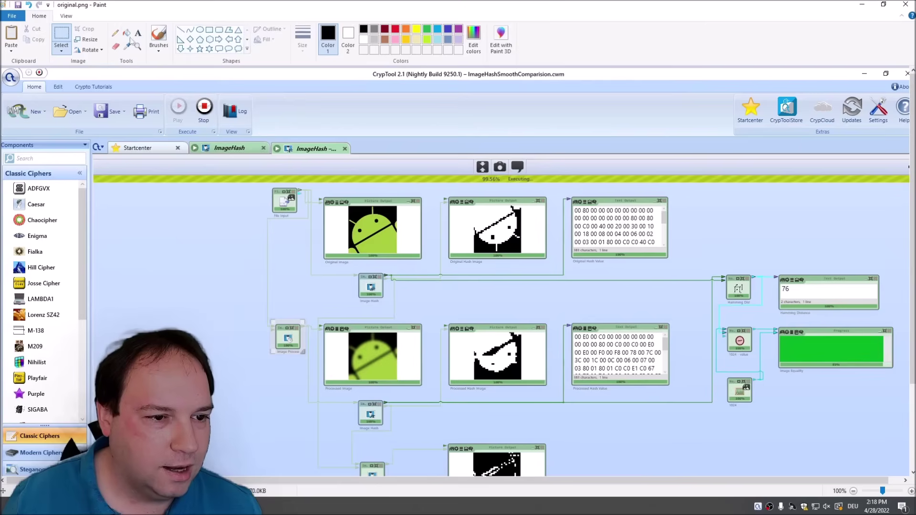
click(115, 32)
click(302, 48)
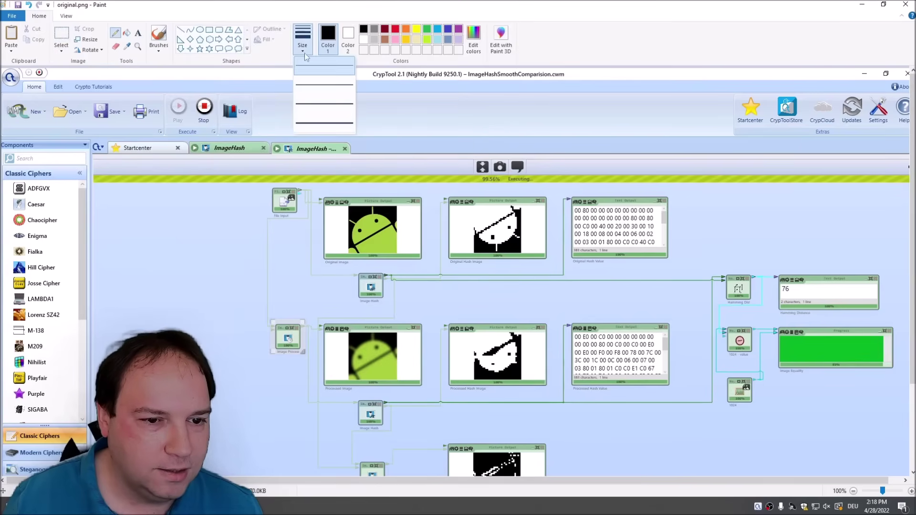
click(325, 123)
click(396, 29)
drag(205, 200, 221, 280)
drag(206, 229, 270, 225)
drag(265, 194, 278, 302)
drag(294, 249, 323, 278)
mouse_move(434, 187)
mouse_down()
mouse_move(384, 267)
mouse_move(429, 296)
mouse_up()
mouse_move(501, 212)
mouse_down()
mouse_move(463, 255)
mouse_move(461, 300)
mouse_up()
mouse_move(517, 276)
mouse_down()
mouse_move(503, 300)
mouse_move(515, 275)
mouse_up()
mouse_move(258, 312)
mouse_down()
mouse_move(260, 384)
mouse_move(363, 337)
mouse_up()
drag(377, 377, 388, 377)
mouse_move(422, 380)
mouse_down()
mouse_move(415, 396)
mouse_move(432, 375)
mouse_up()
mouse_move(488, 335)
mouse_down()
mouse_move(477, 419)
mouse_move(485, 422)
mouse_up()
drag(566, 344, 516, 435)
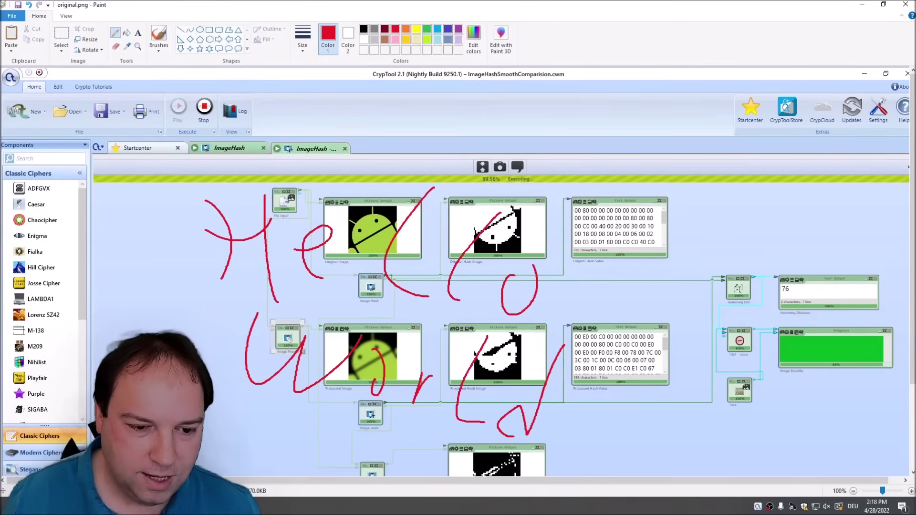
Step: Save the annotated screenshot as a separate PNG named modified on the Desktop and close Paint
click(11, 17)
click(67, 94)
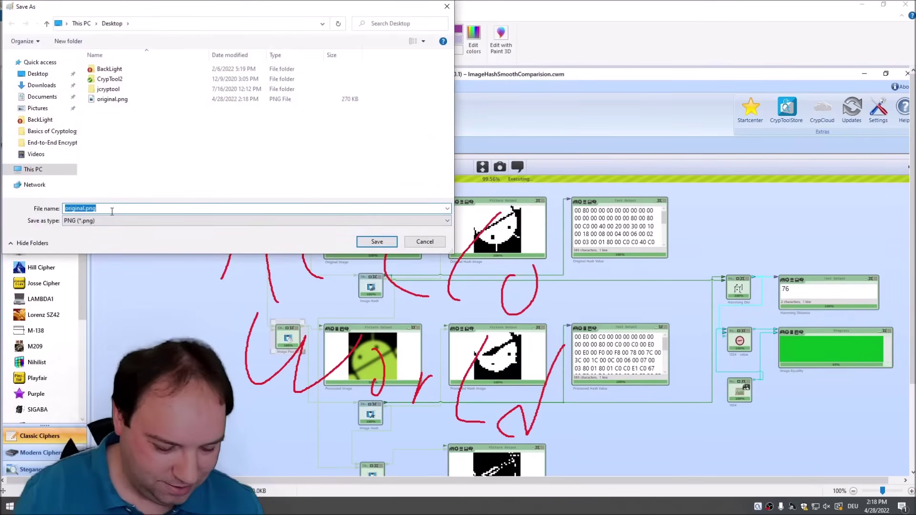
text(modified)
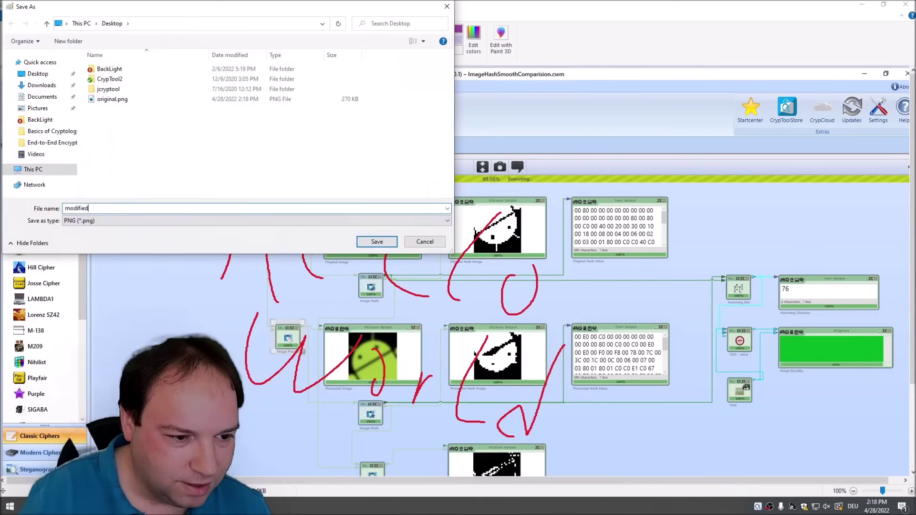
key(Return)
key(alt+F4)
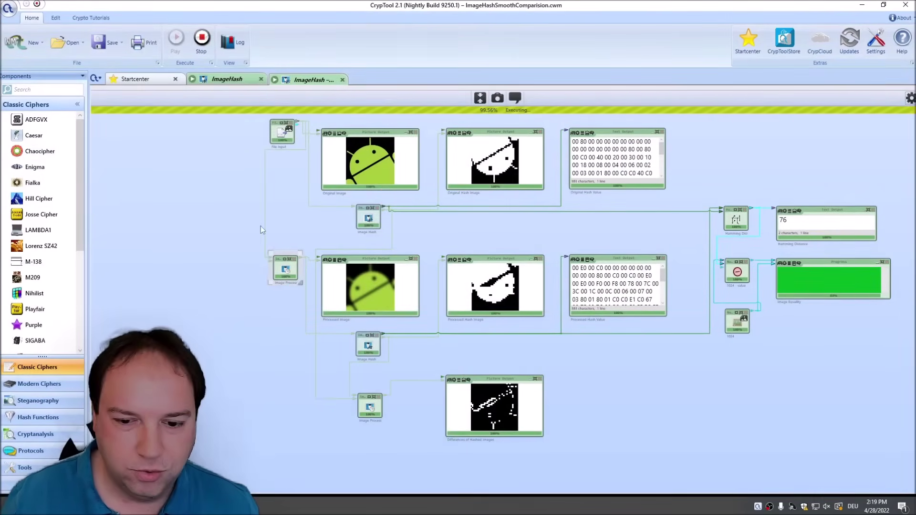
Step: Stop the workspace and replace the Image Processor before the processed image with a File Input copy wired to the lower Image Hash and Processed Image
click(201, 39)
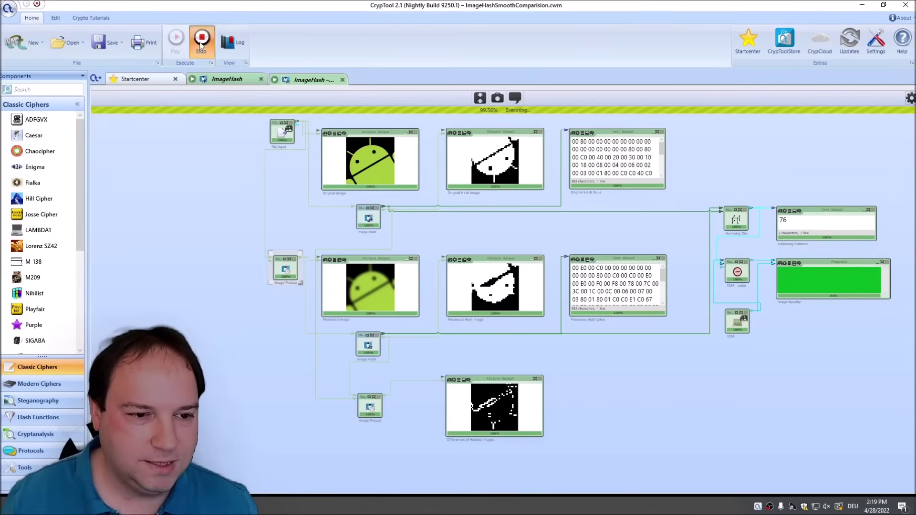
click(294, 252)
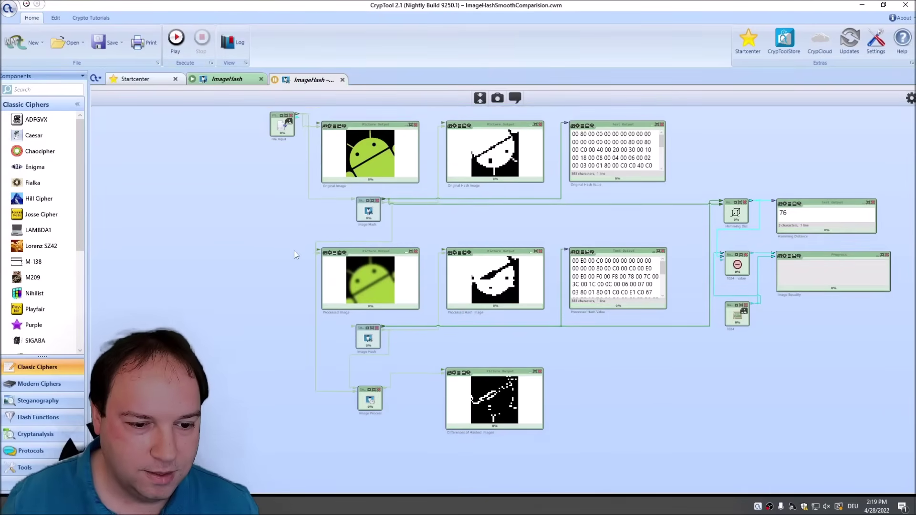
key(ctrl+c)
key(ctrl+v)
drag(303, 139, 355, 327)
drag(295, 234, 318, 254)
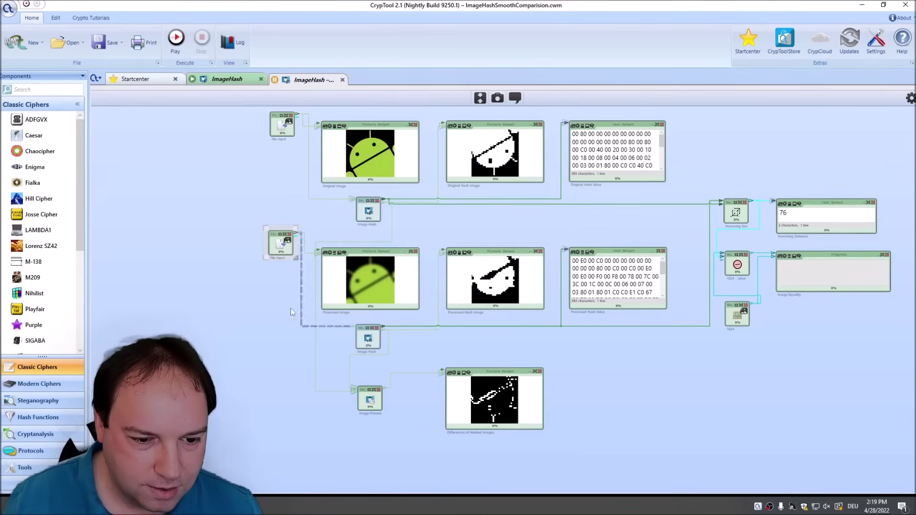
Step: Load original.png from the Desktop into the File Input that feeds the Original Image
click(284, 136)
click(911, 98)
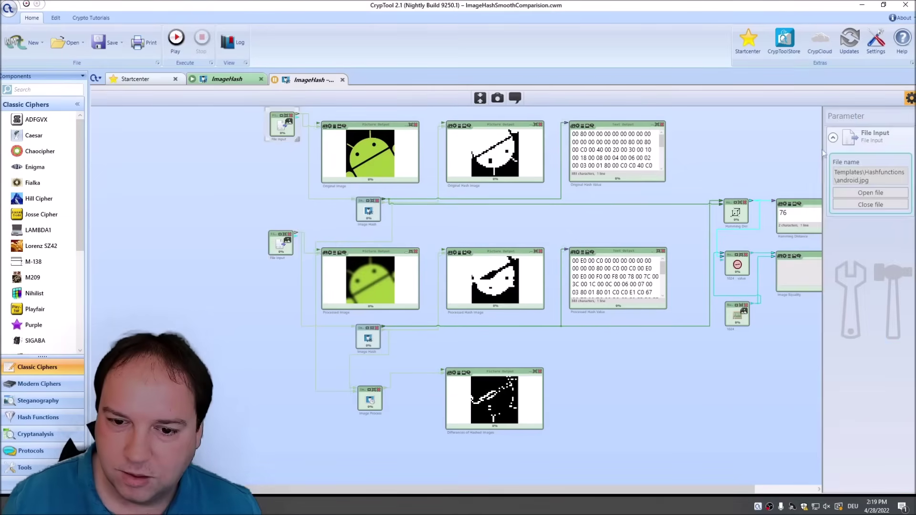
click(860, 195)
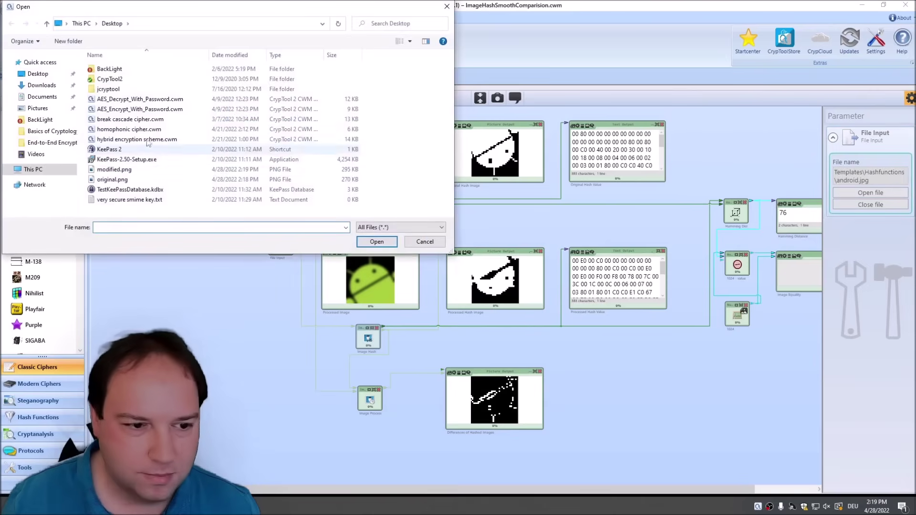
double_click(122, 179)
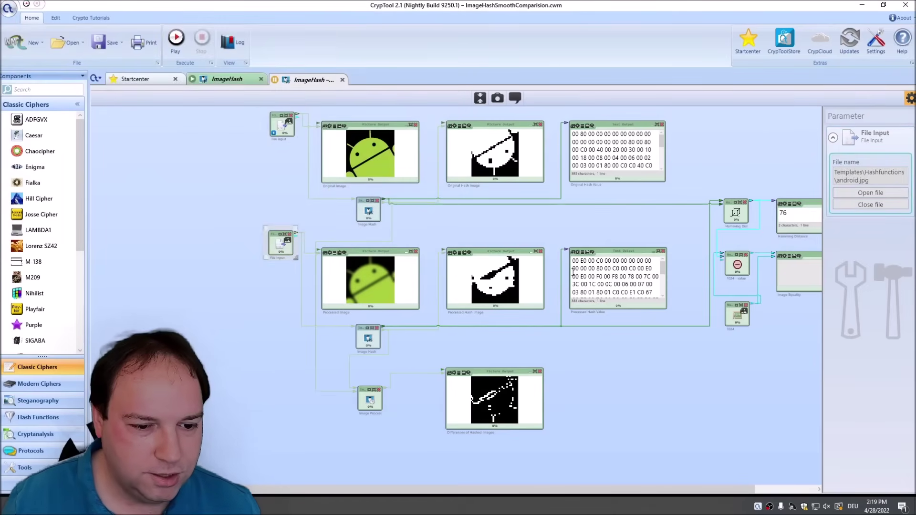
Step: Load modified.png from the Desktop into the copied File Input and run the workspace
click(865, 193)
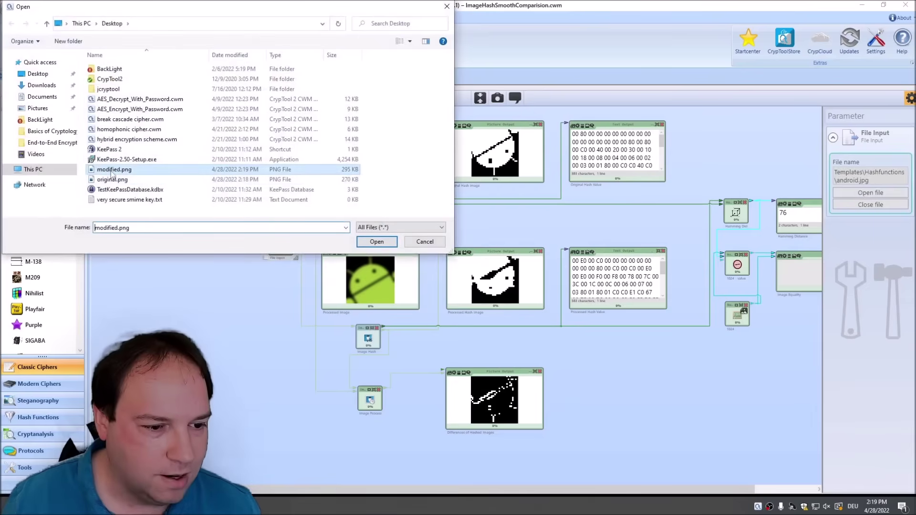
double_click(114, 169)
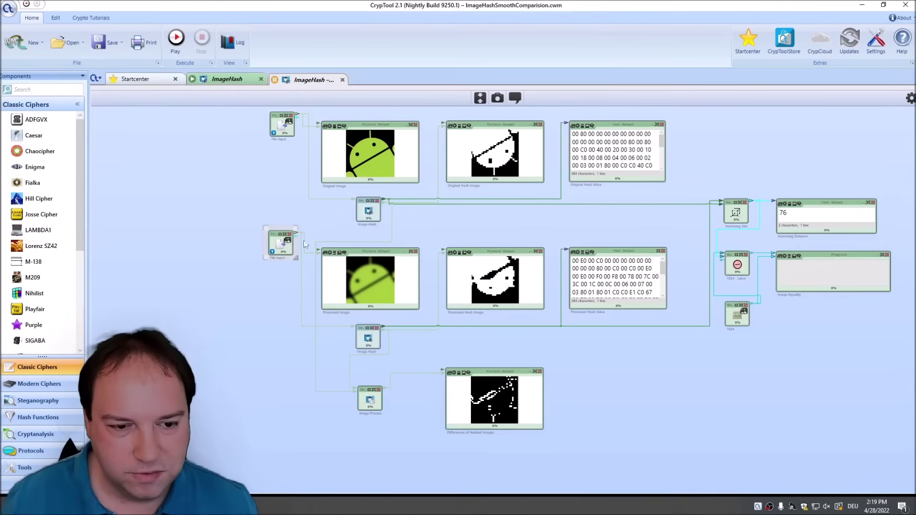
click(175, 39)
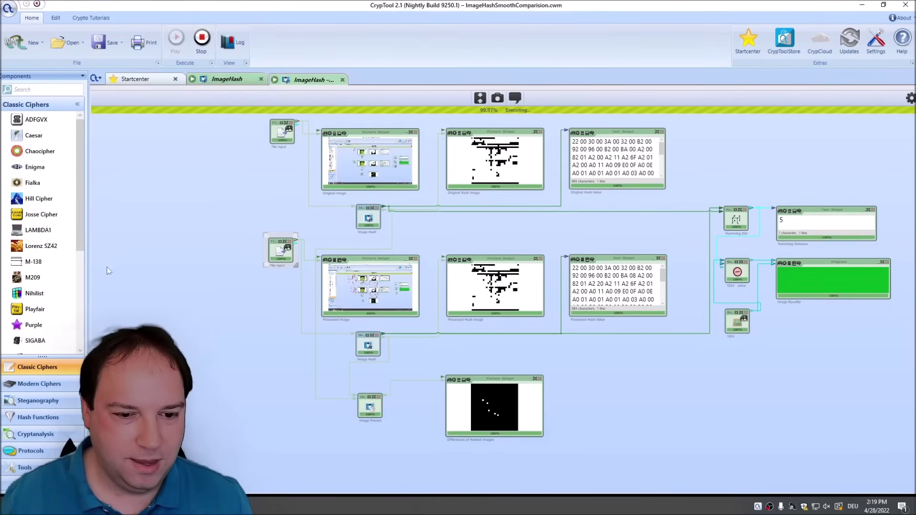
Step: View the Original Image and Processed Image outputs enlarged, one after the other, to compare the two screenshots
double_click(370, 136)
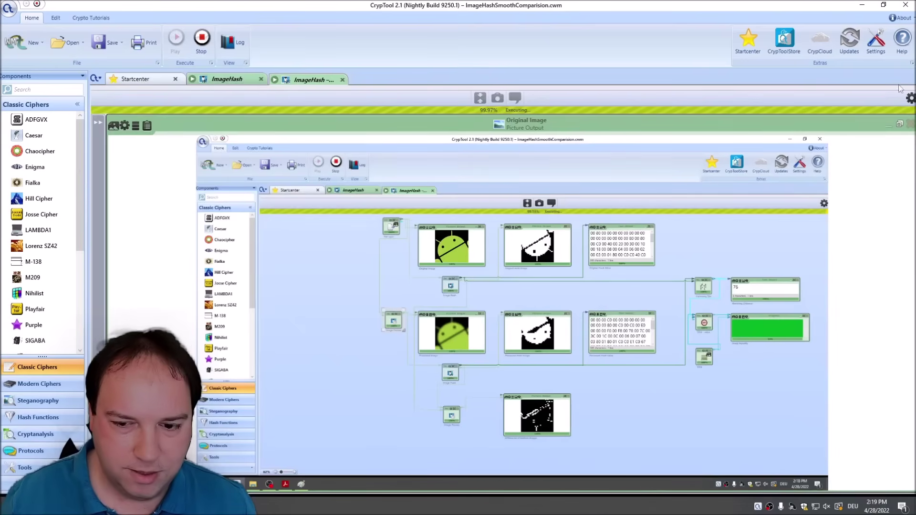
click(900, 123)
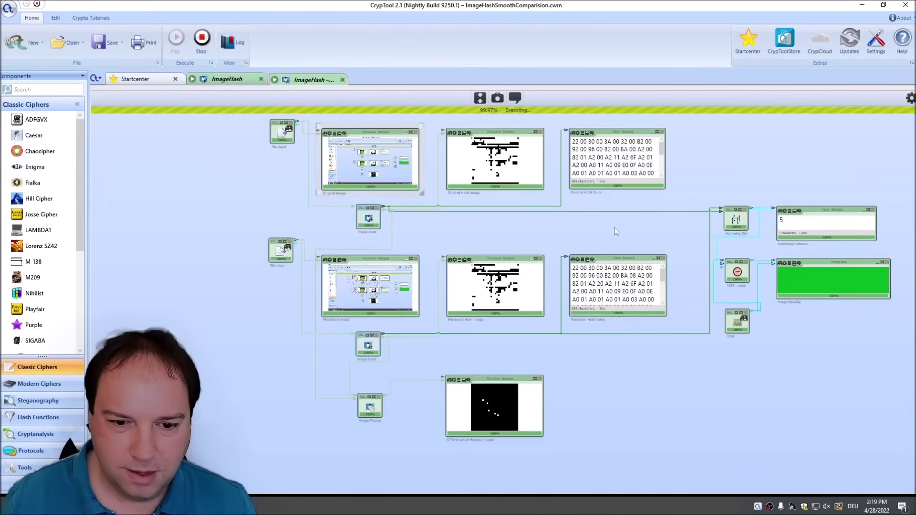
double_click(361, 266)
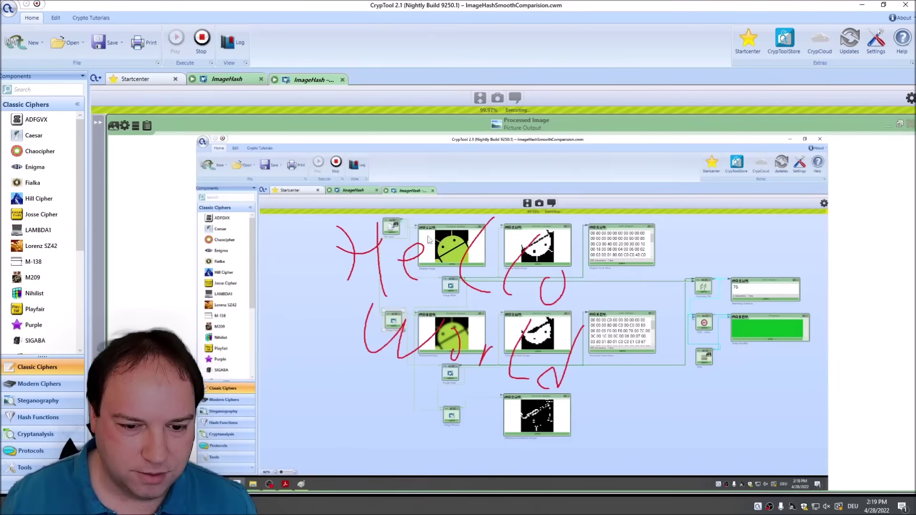
Step: Restore the enlarged Processed Image to the workspace and examine the Image Equality, Hamming Distance and two picture outputs
click(900, 123)
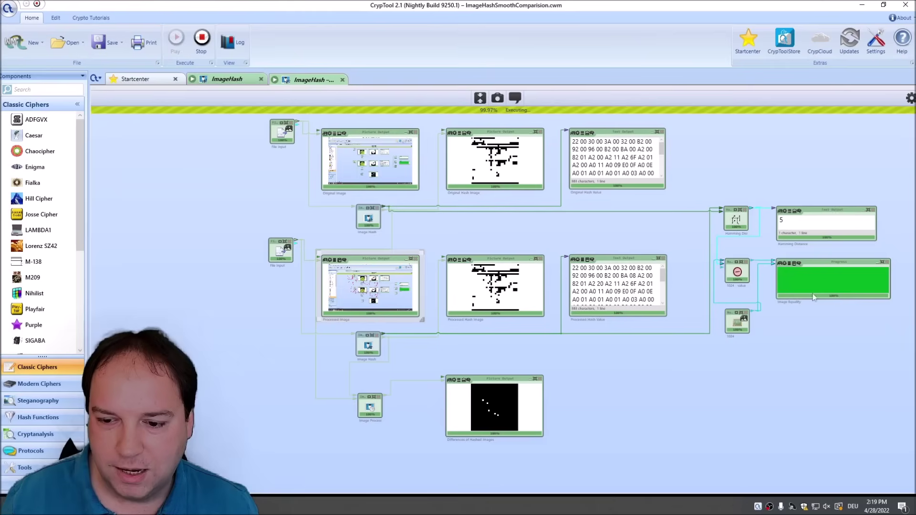
click(823, 270)
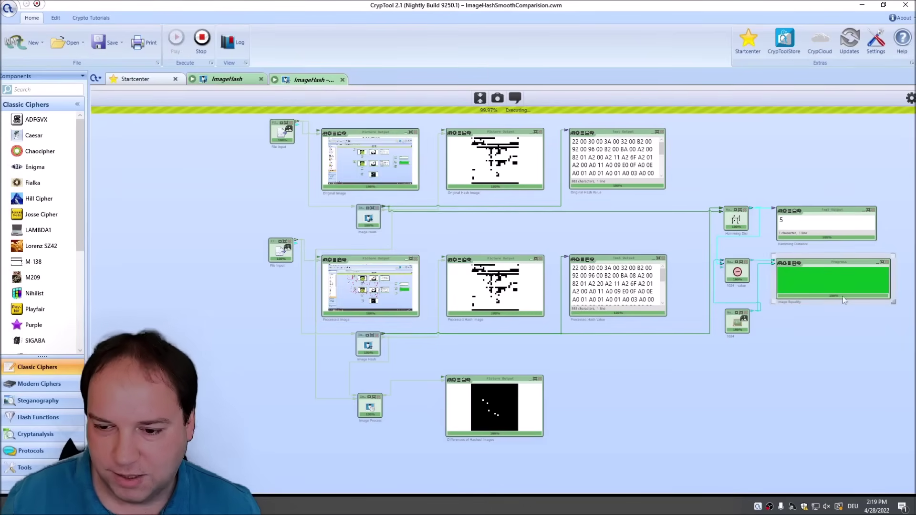
click(815, 218)
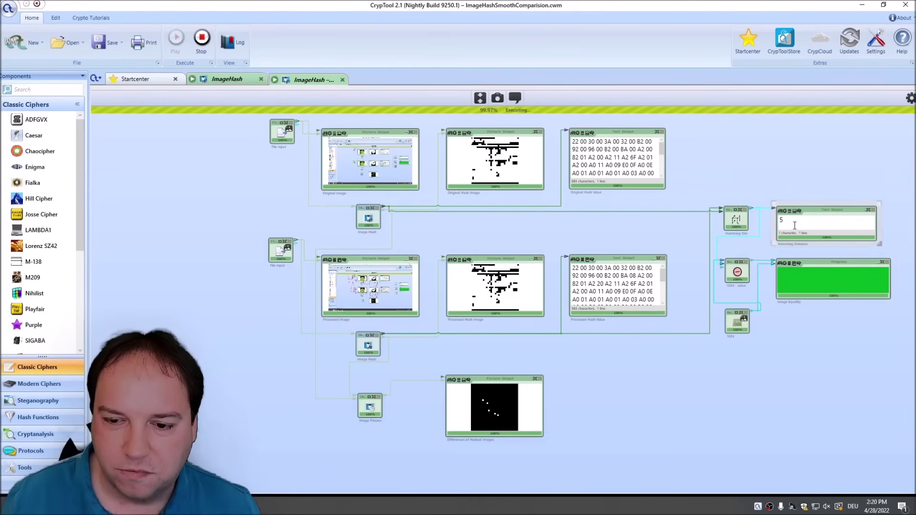
click(384, 264)
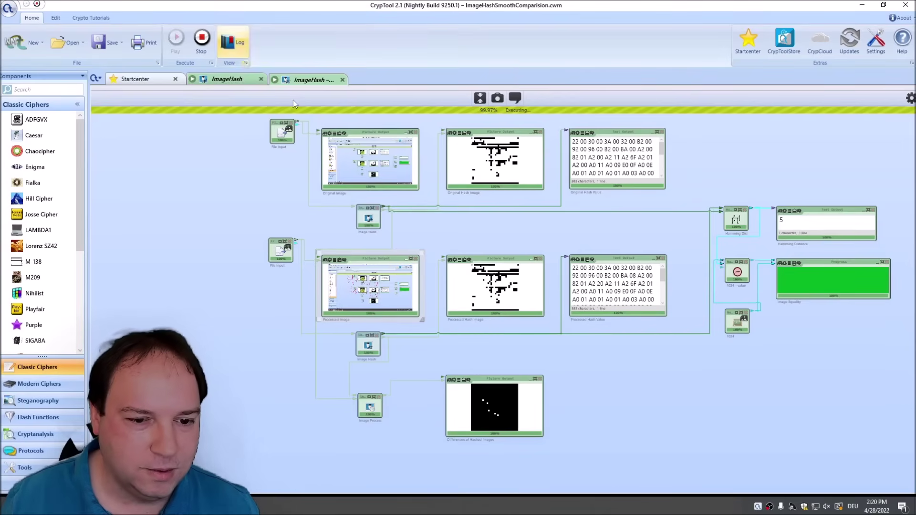
click(374, 138)
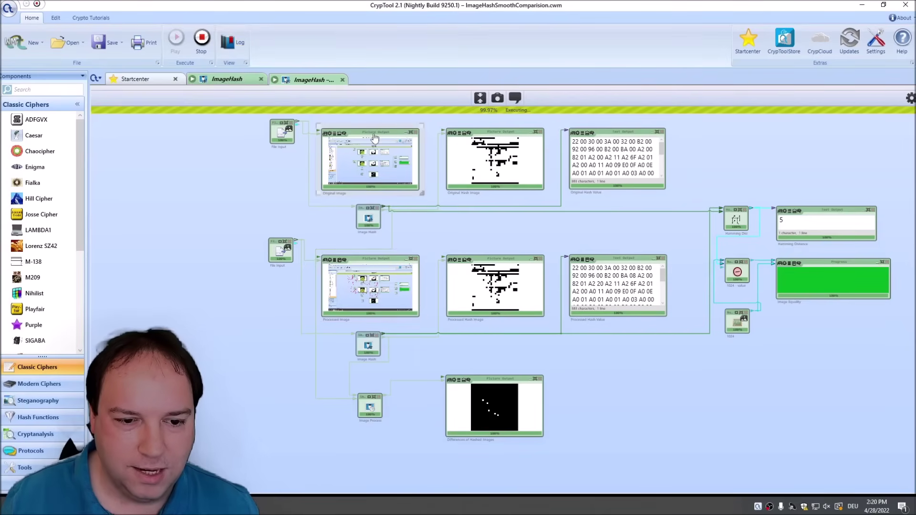
Step: Stop the workspace and set the size of both the upper and the lower Image Hash to 64
click(202, 39)
click(366, 217)
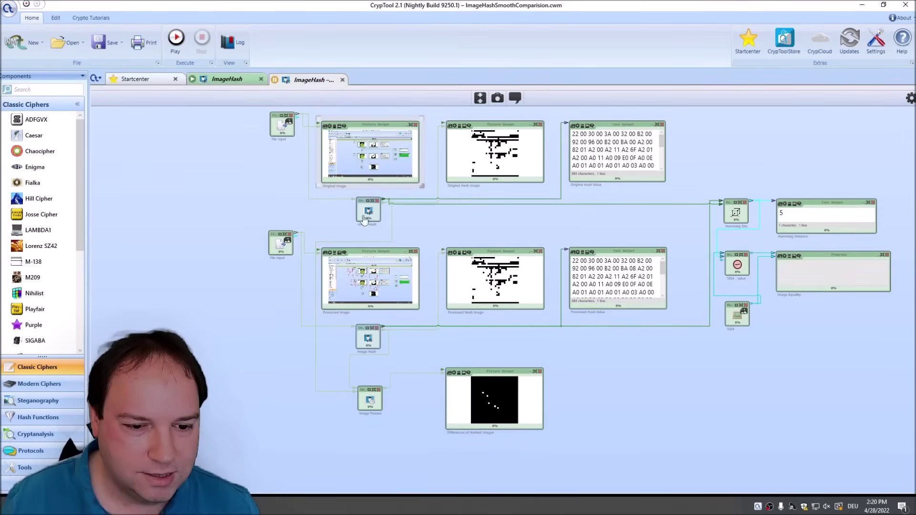
click(911, 99)
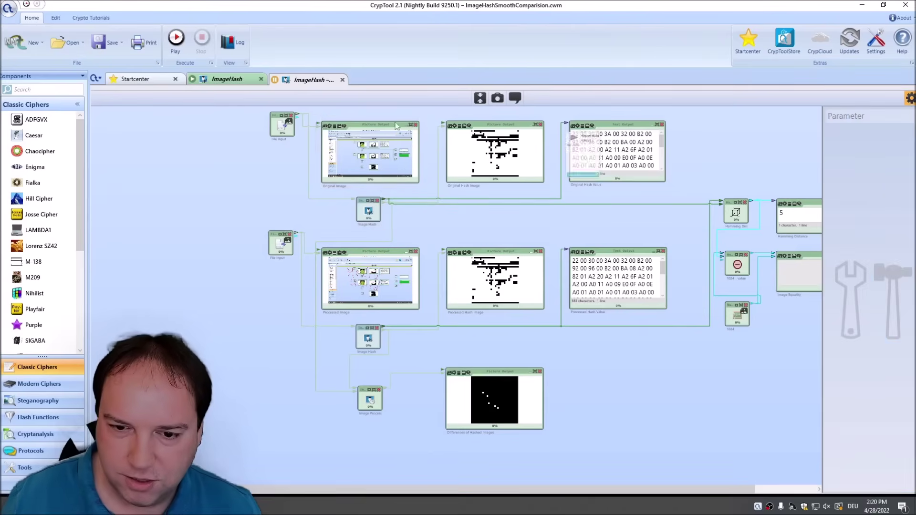
double_click(844, 172)
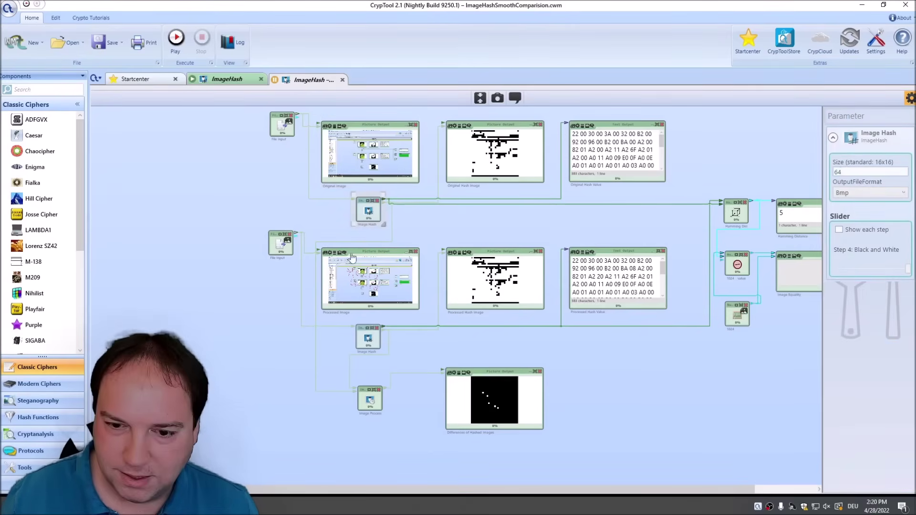
click(370, 342)
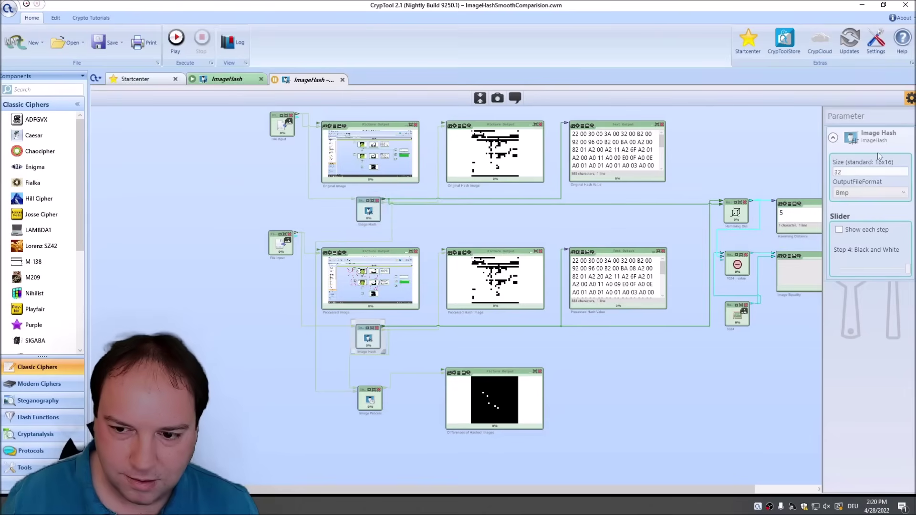
double_click(838, 172)
text(64)
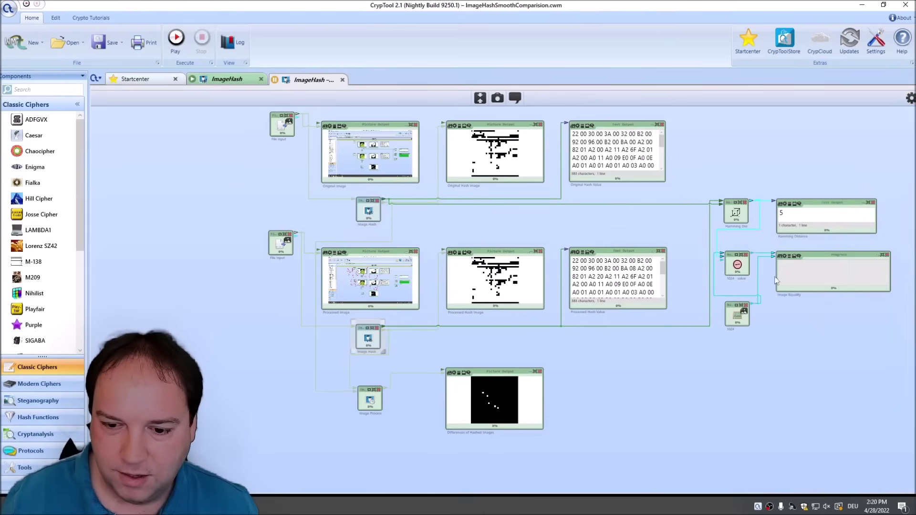
Step: Change the Number Input's value to 64*64, run the workspace and check the Hamming Distance output
double_click(737, 315)
drag(207, 142, 2, 140)
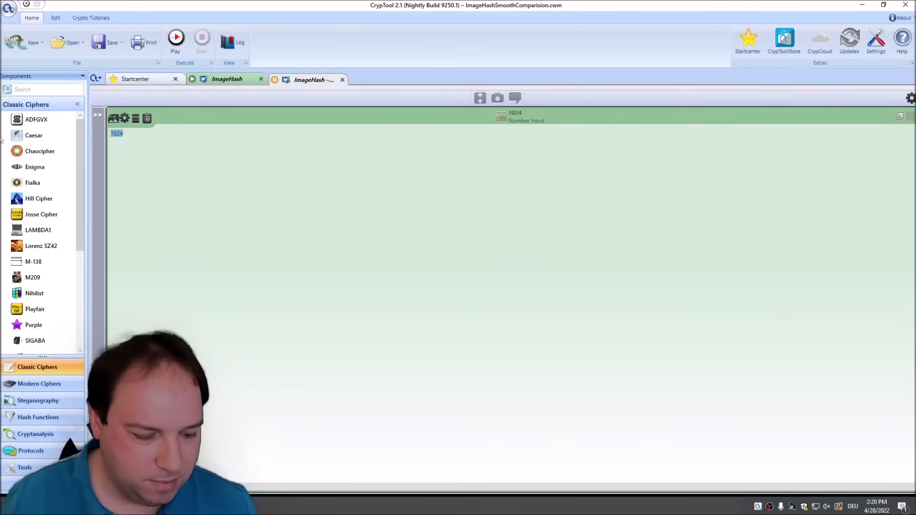
text(64)
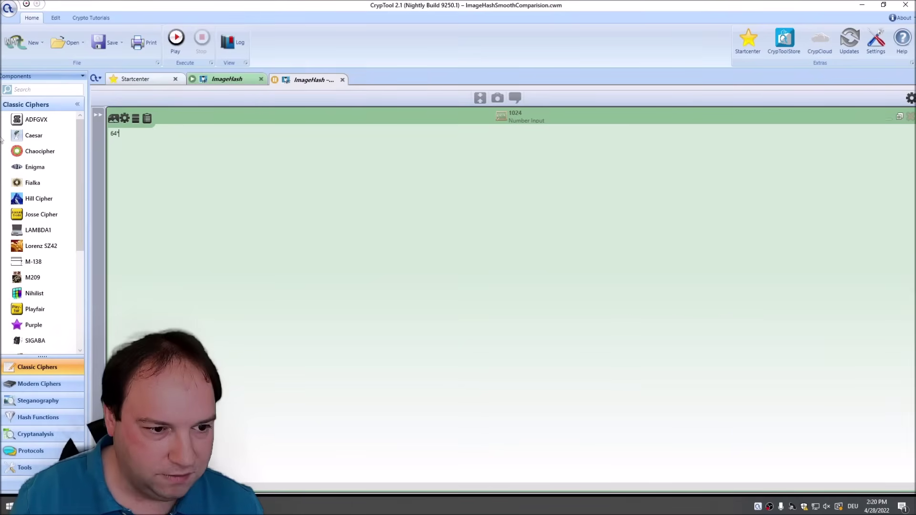
text(*64)
click(897, 115)
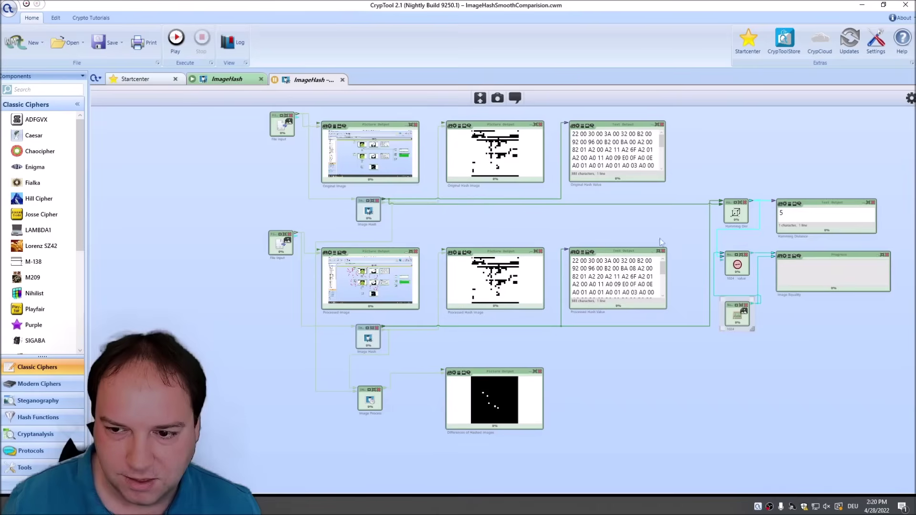
click(176, 38)
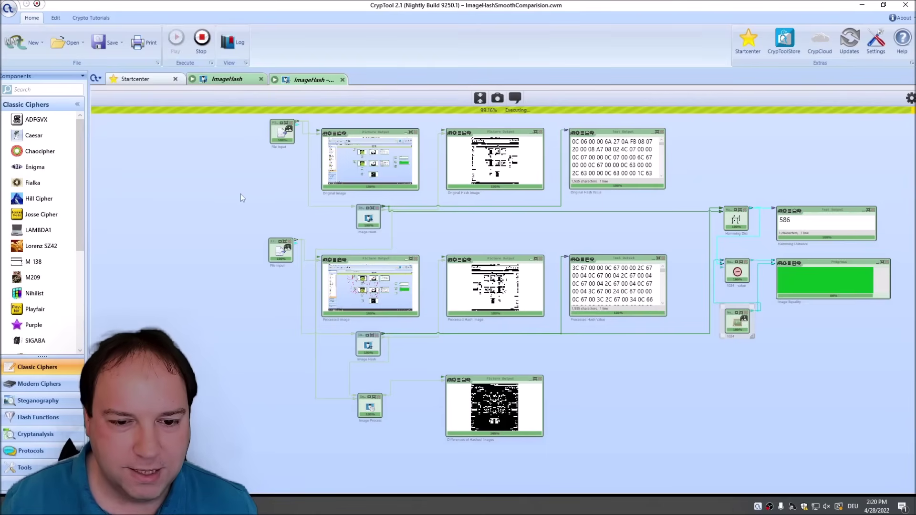
drag(821, 220, 778, 220)
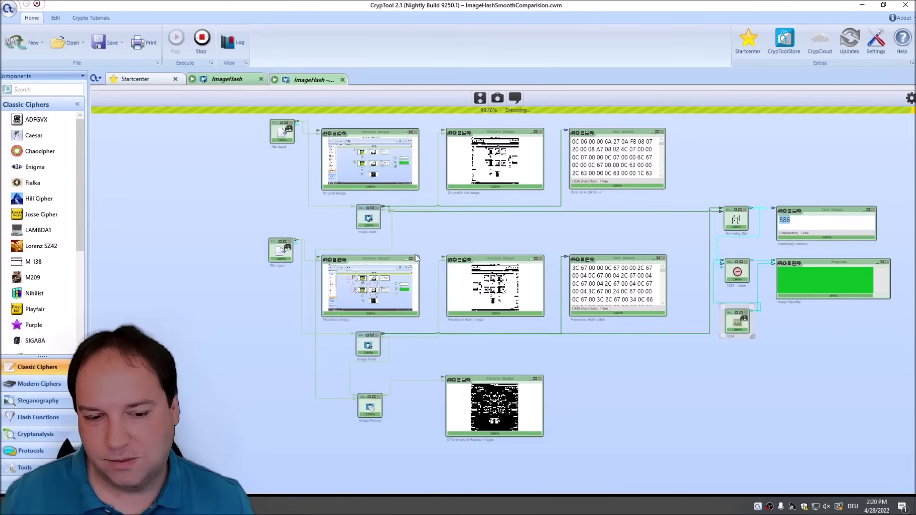
Step: Stop the workspace and review the parameters of the upper Image Hash, the Number Operation and the Number Input
click(374, 229)
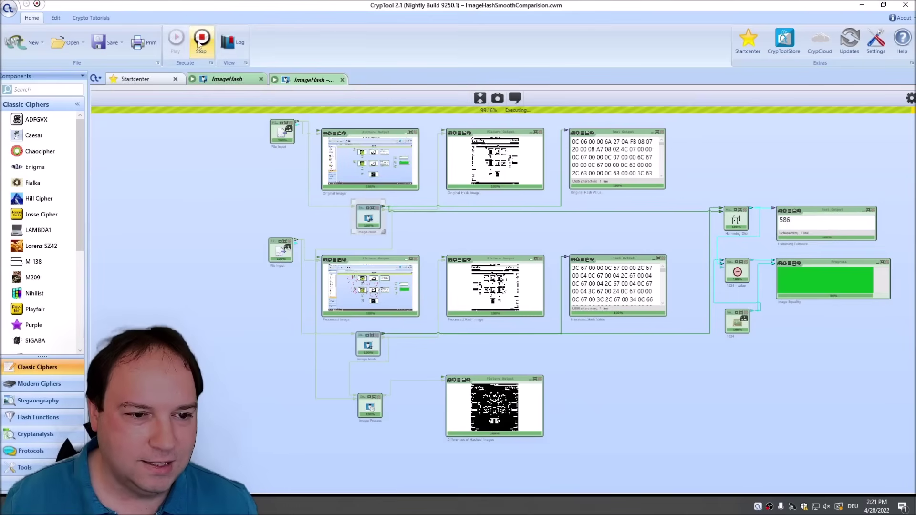
click(911, 99)
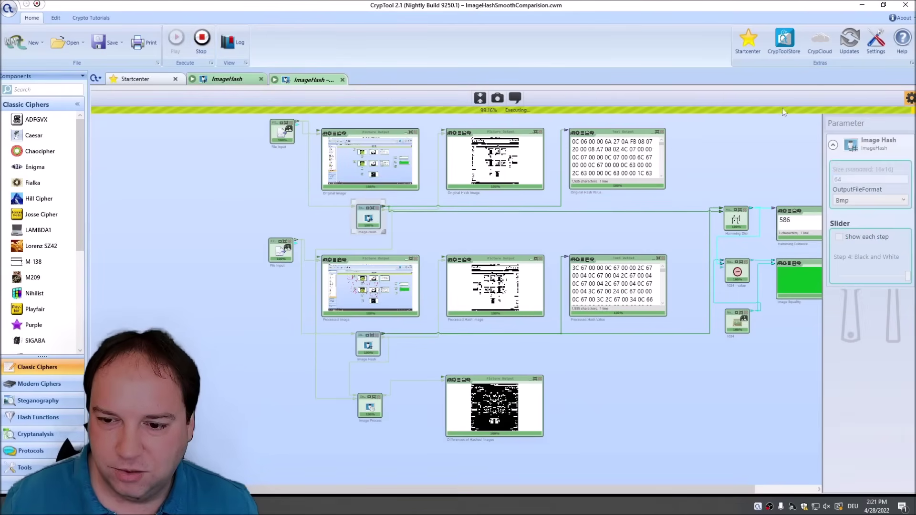
click(196, 43)
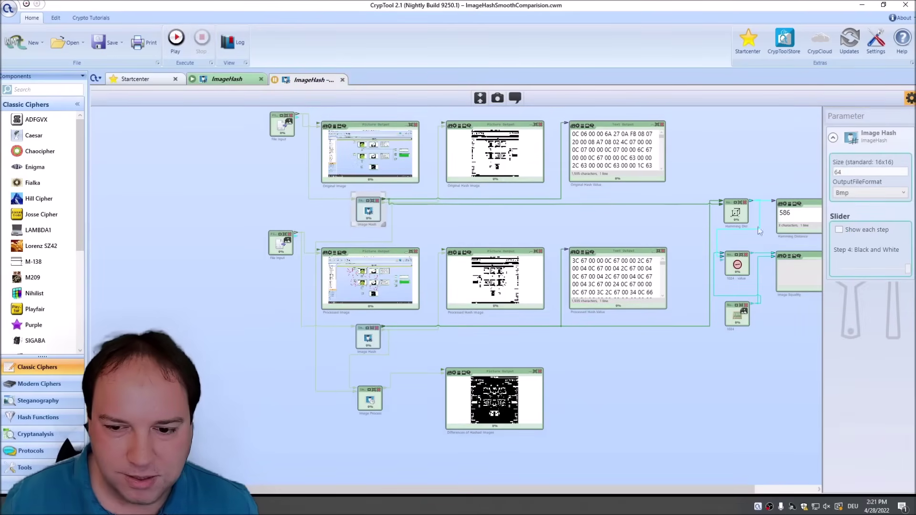
click(738, 268)
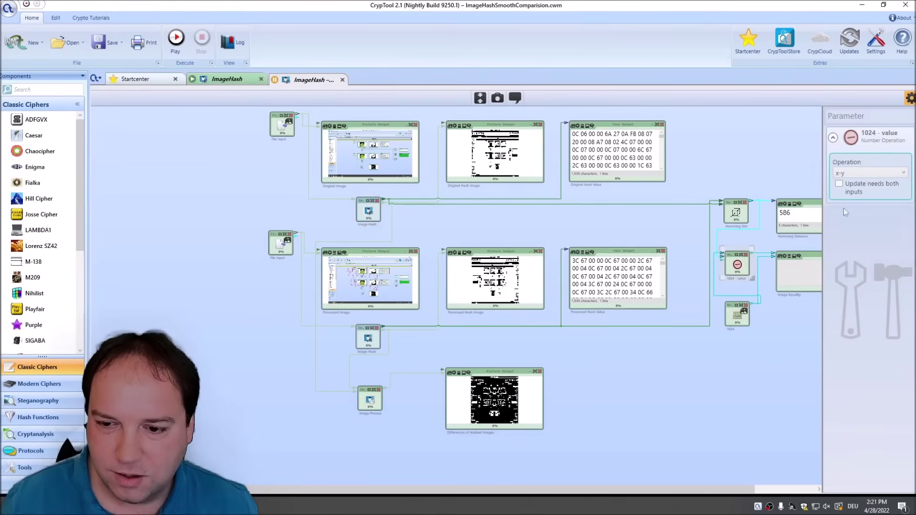
double_click(742, 321)
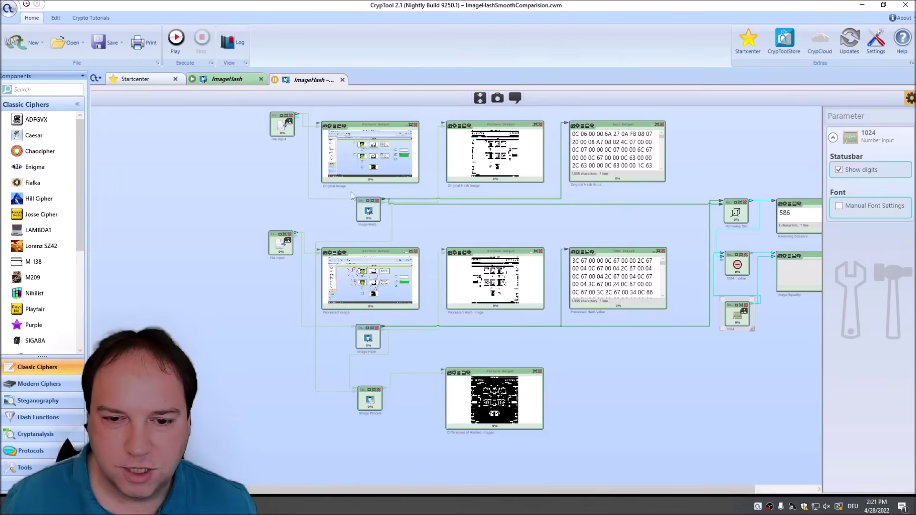
click(804, 116)
click(368, 157)
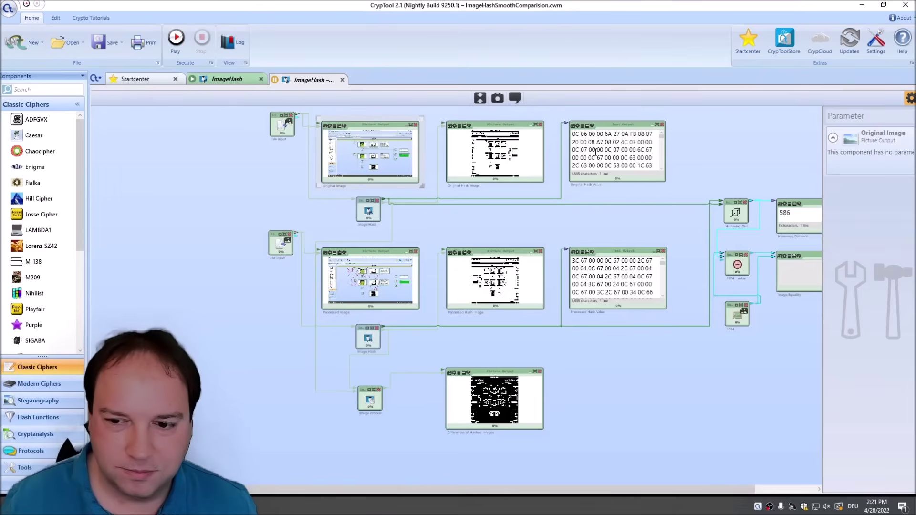
Step: Set the size of both the upper and the lower Image Hash to 16
click(369, 203)
double_click(858, 172)
text(15)
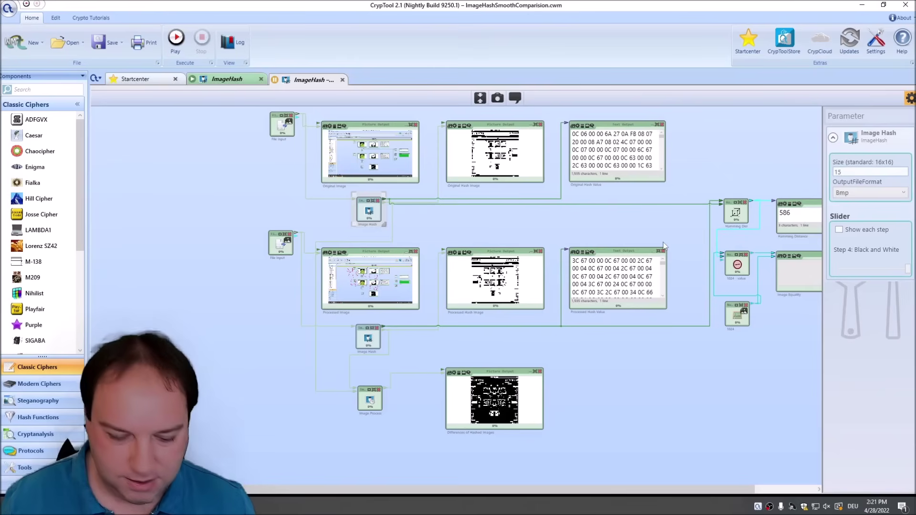
key(BackSpace)
text(6)
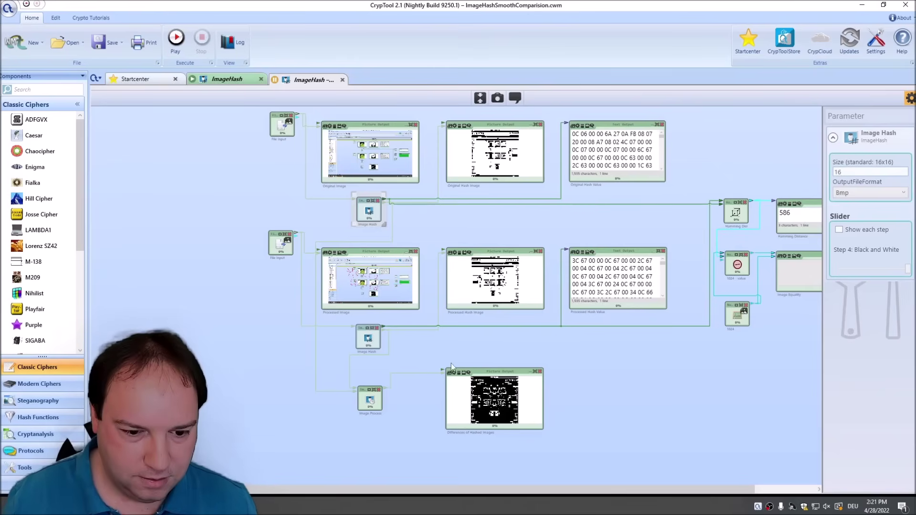
click(363, 340)
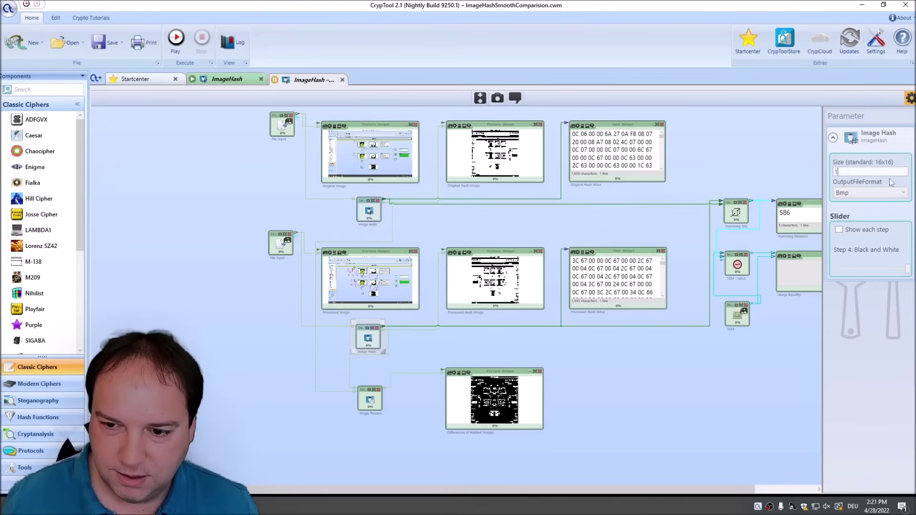
click(911, 100)
Step: Change the Number Input's value to 16*16 and run the workspace
double_click(737, 266)
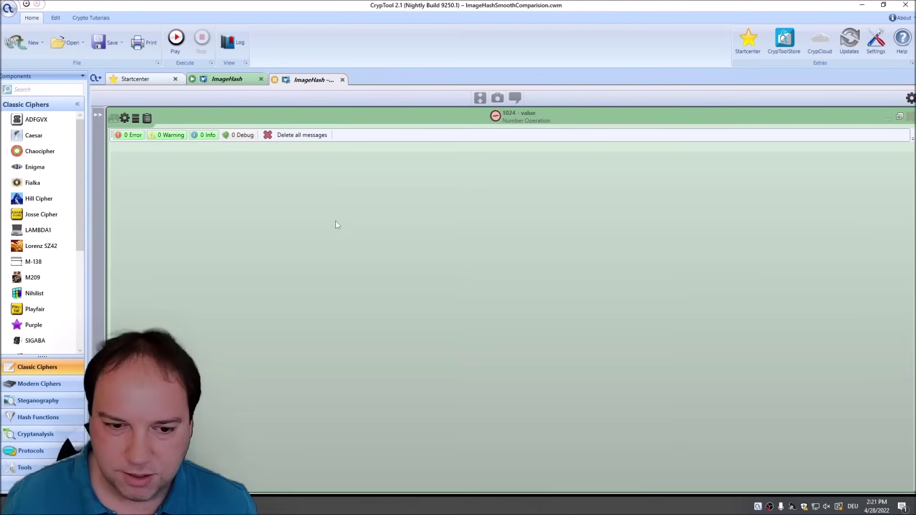
click(899, 117)
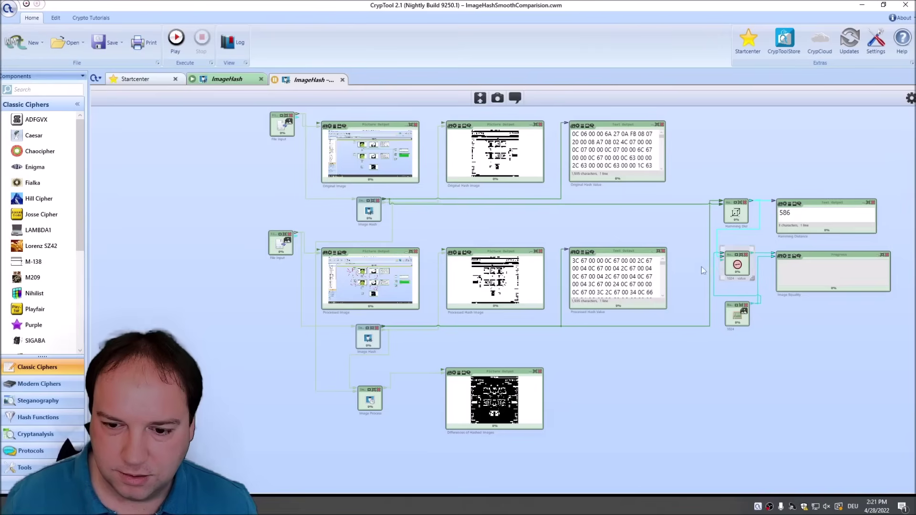
double_click(741, 323)
key(ctrl+a)
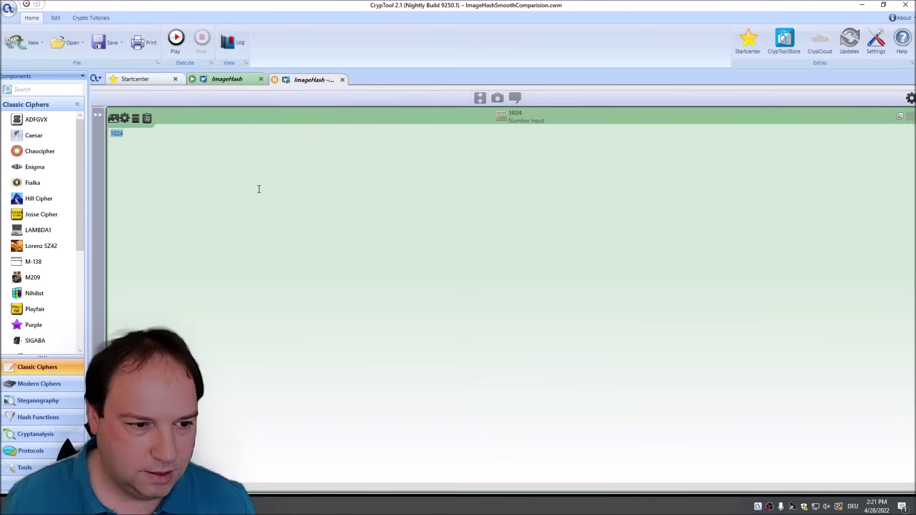
text(16*16)
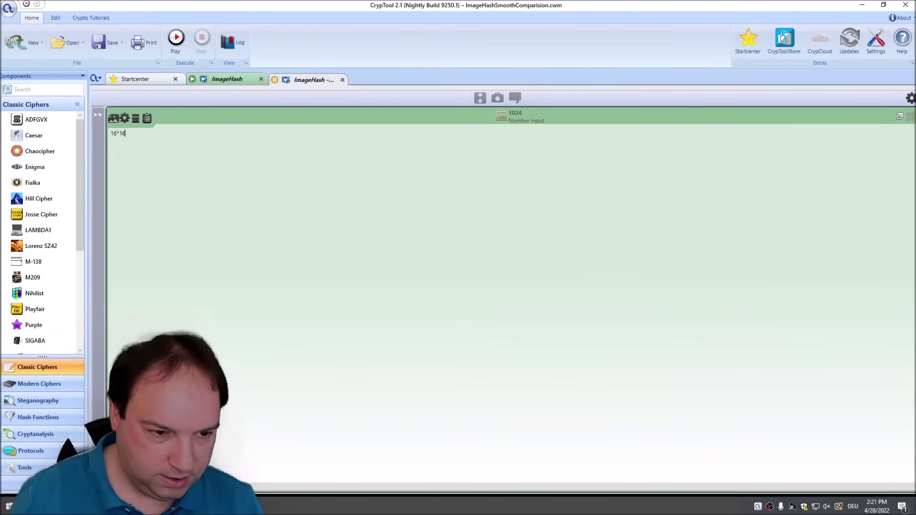
click(900, 117)
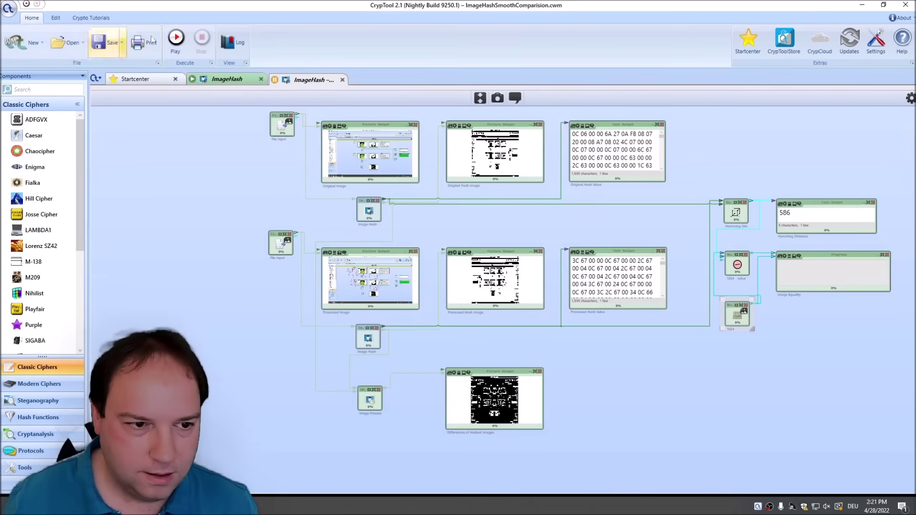
key(F5)
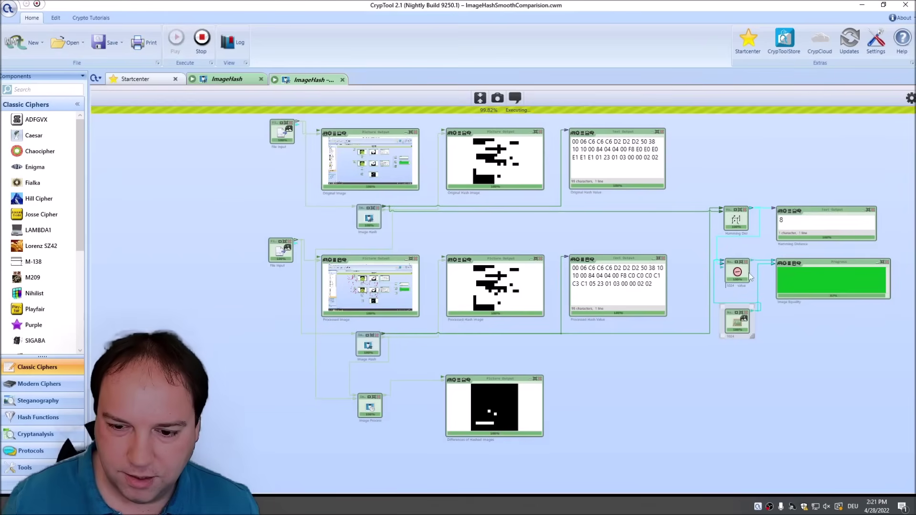
Step: Examine the upper Image Hash, the hash difference image and the parameters of the Image Processor that generates it
mouse_move(752, 316)
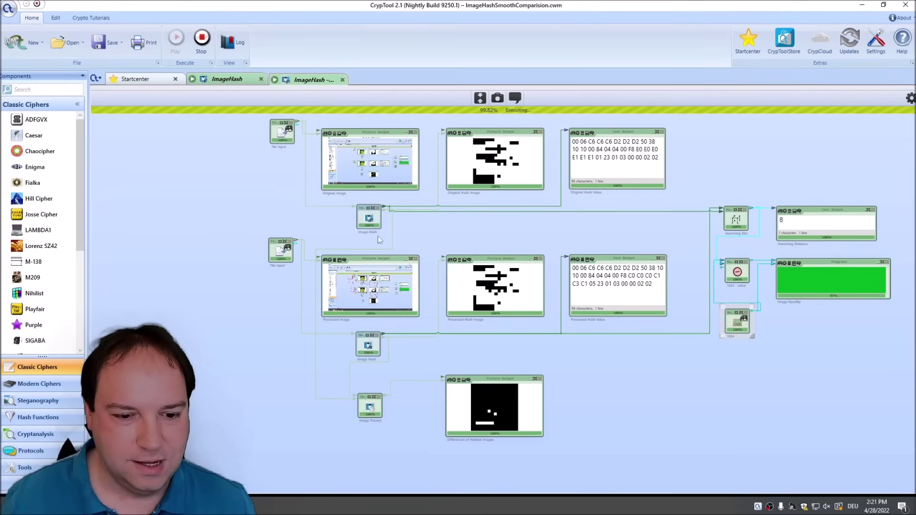
click(369, 222)
click(910, 98)
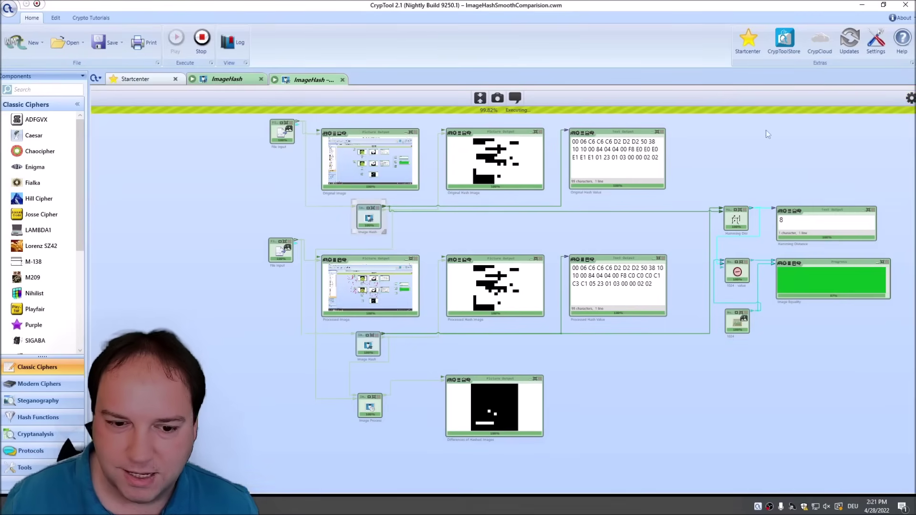
click(261, 210)
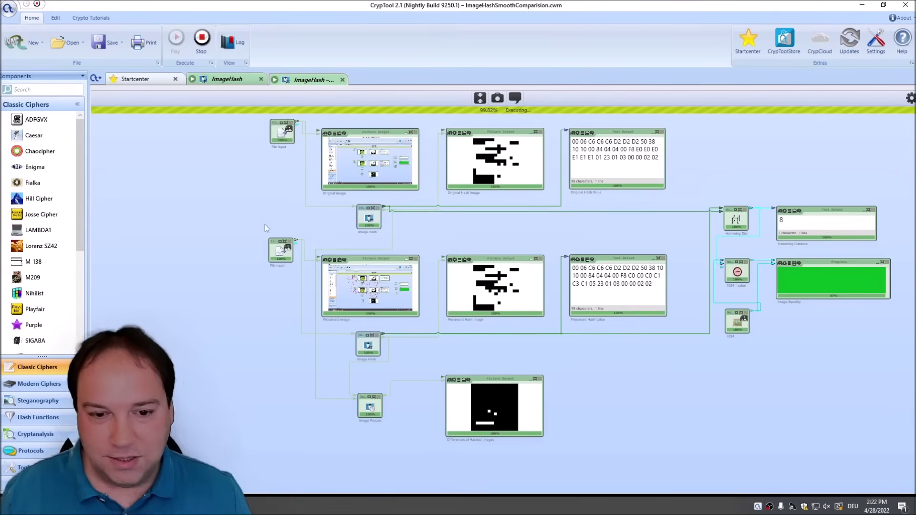
click(495, 379)
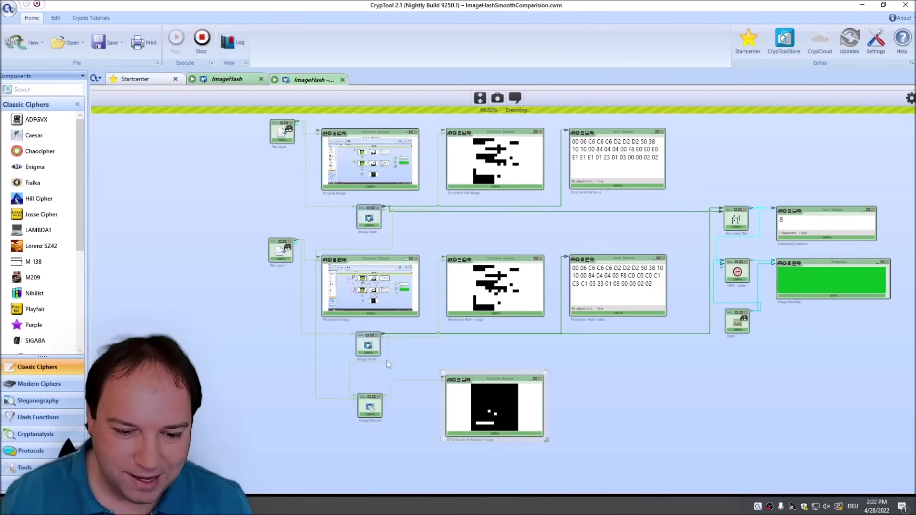
click(375, 414)
click(913, 101)
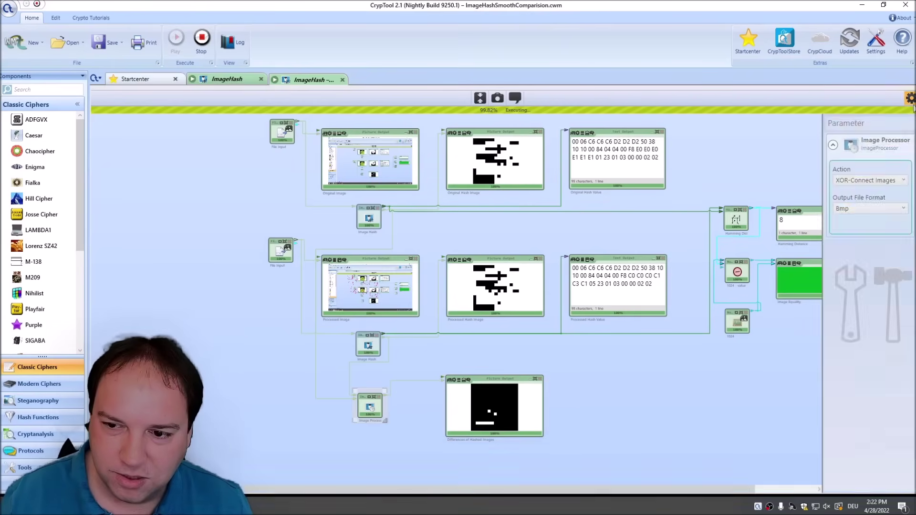
click(912, 99)
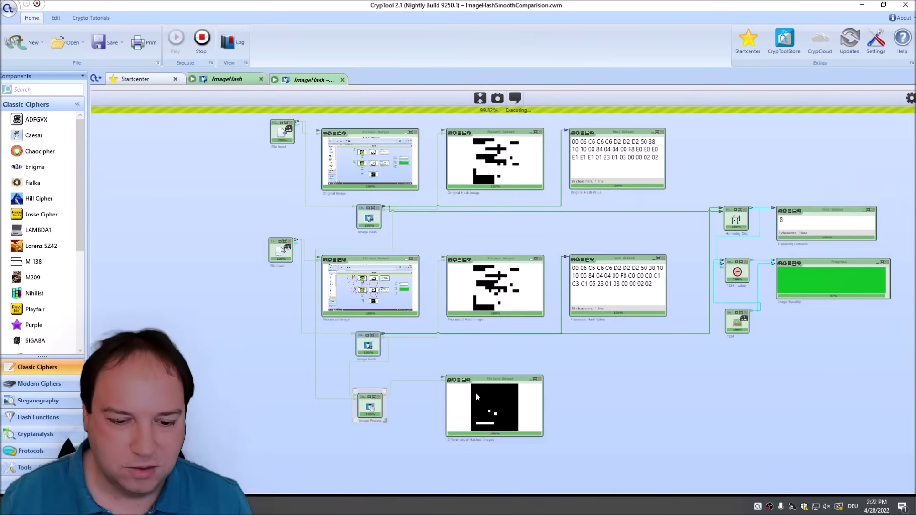